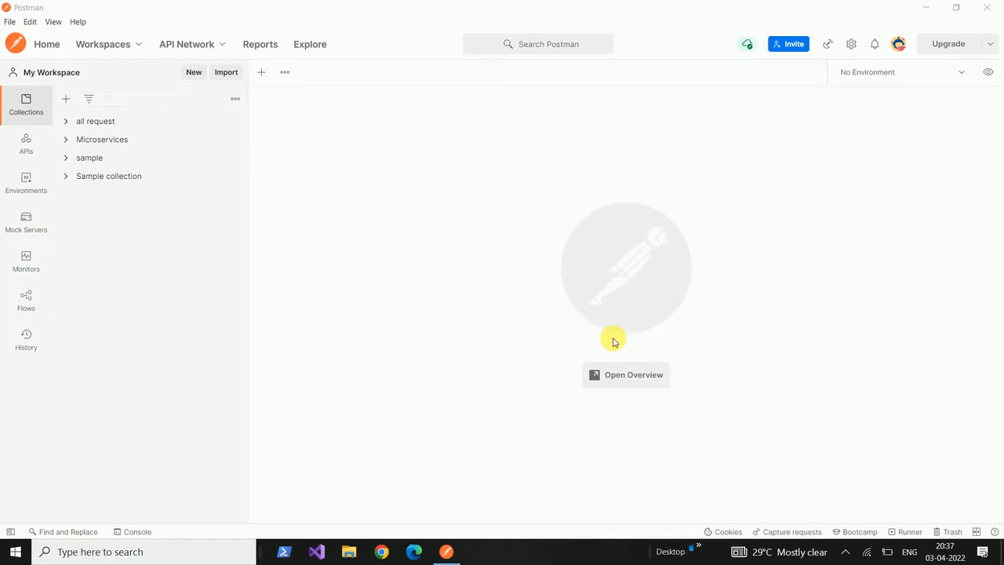
# Create a new collection named "First collection"
pyautogui.click(10, 22)
pyautogui.click(12, 37)
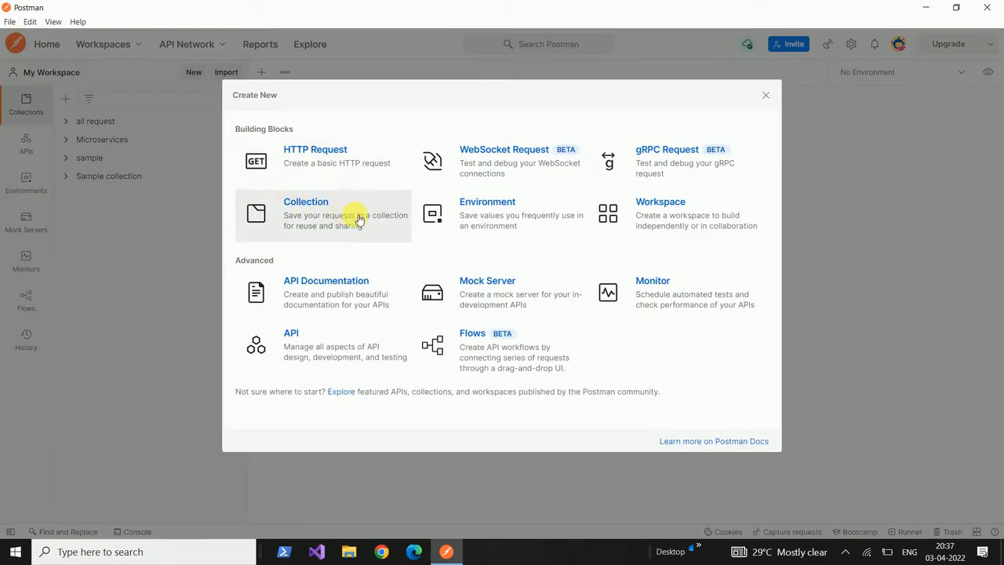
pyautogui.click(326, 219)
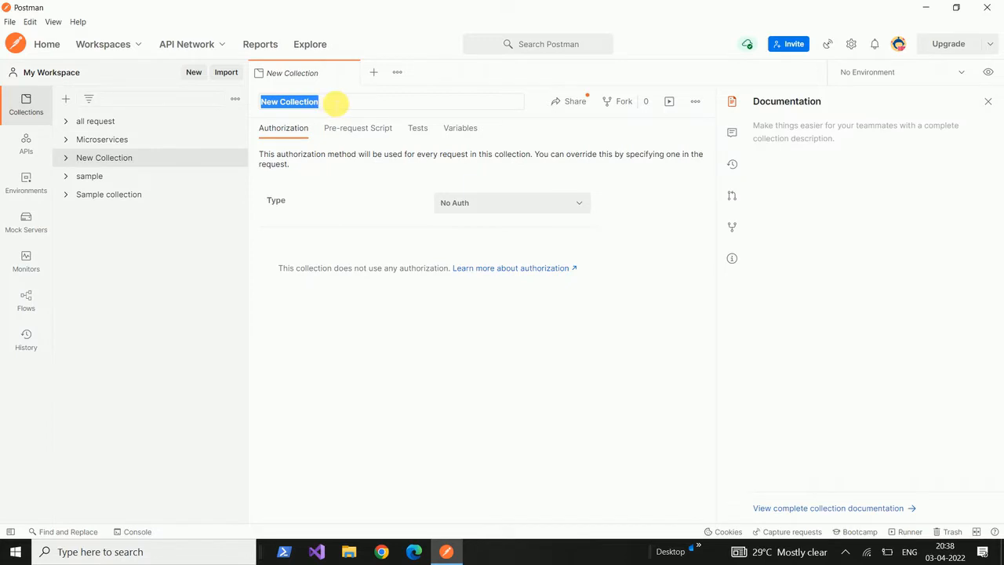
pyautogui.press('BackSpace')
pyautogui.write('F')
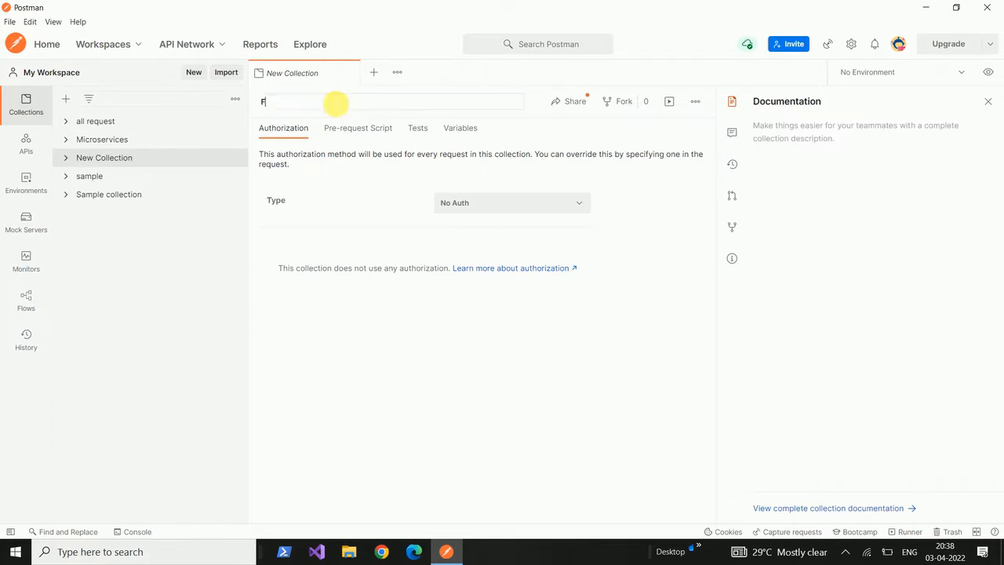
pyautogui.write('irst collection')
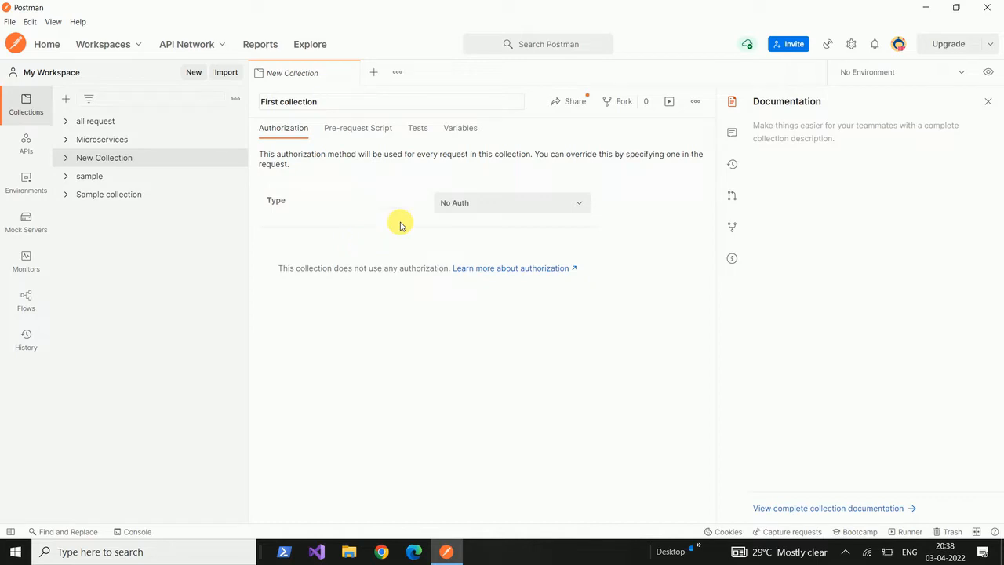
# Try Basic Auth as the authorization type of First collection, and return it to No Auth
pyautogui.click(583, 209)
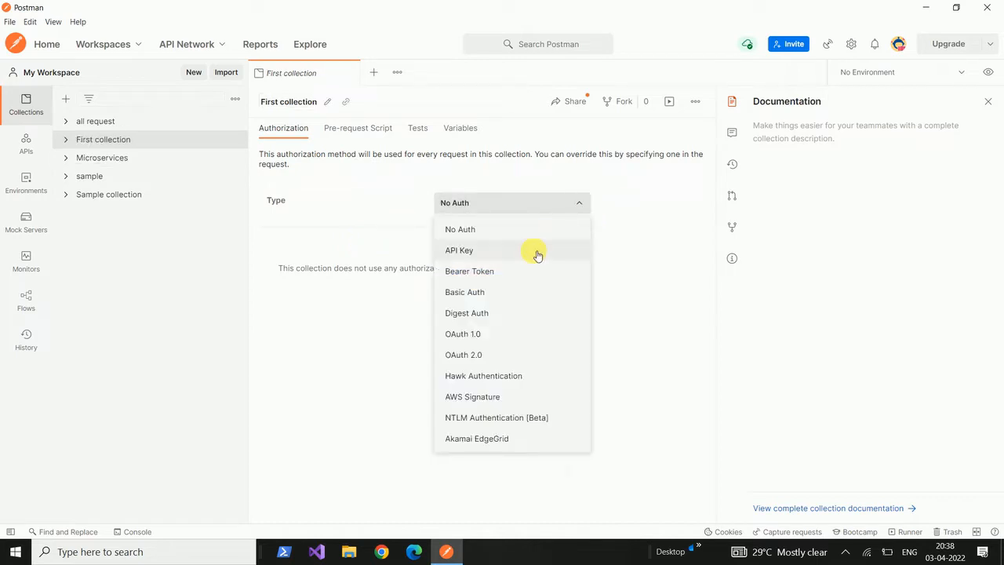
pyautogui.click(514, 291)
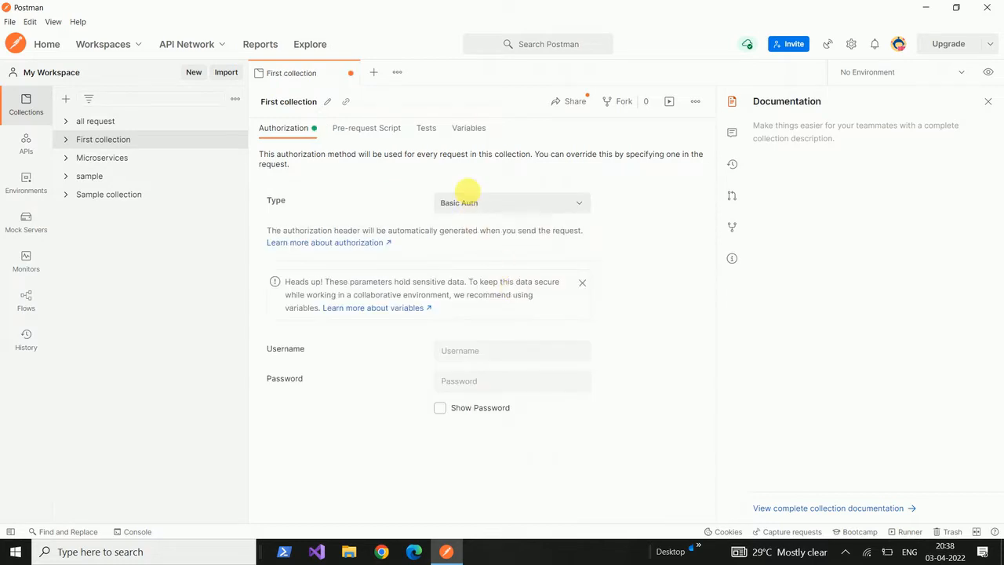
pyautogui.click(586, 207)
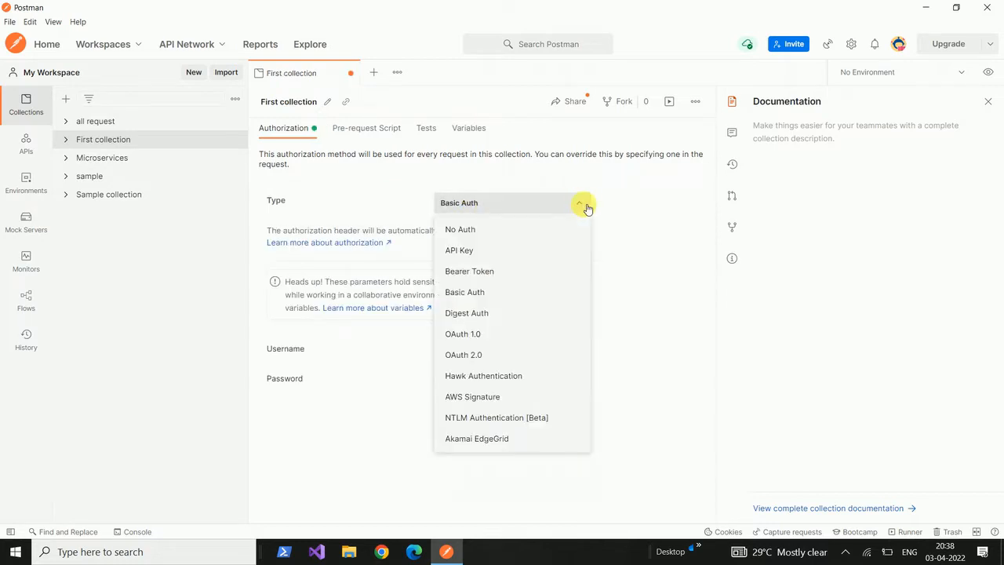
pyautogui.click(529, 232)
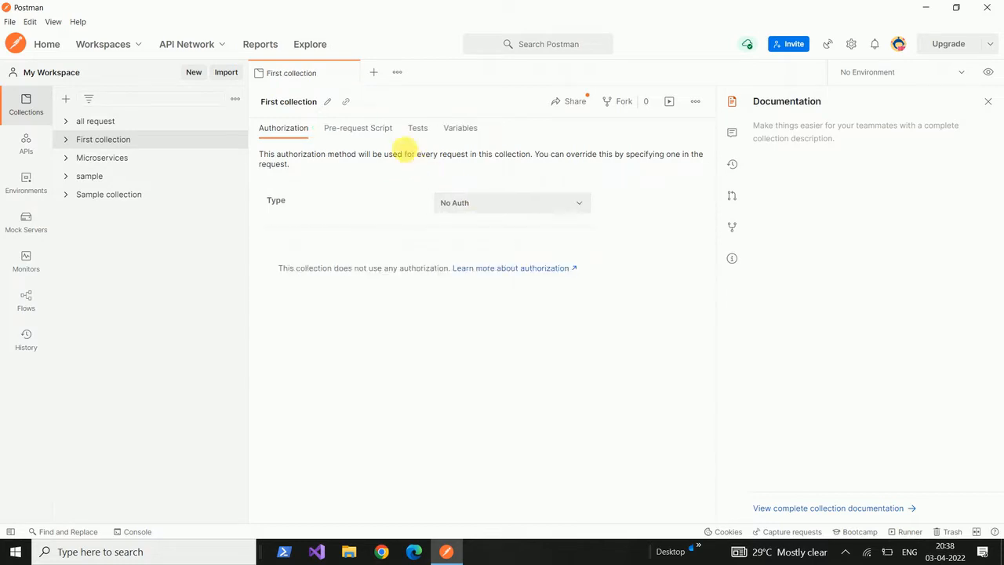
# Review the collection's pre-request script, tests and variables settings, and return to its authorization settings
pyautogui.click(378, 133)
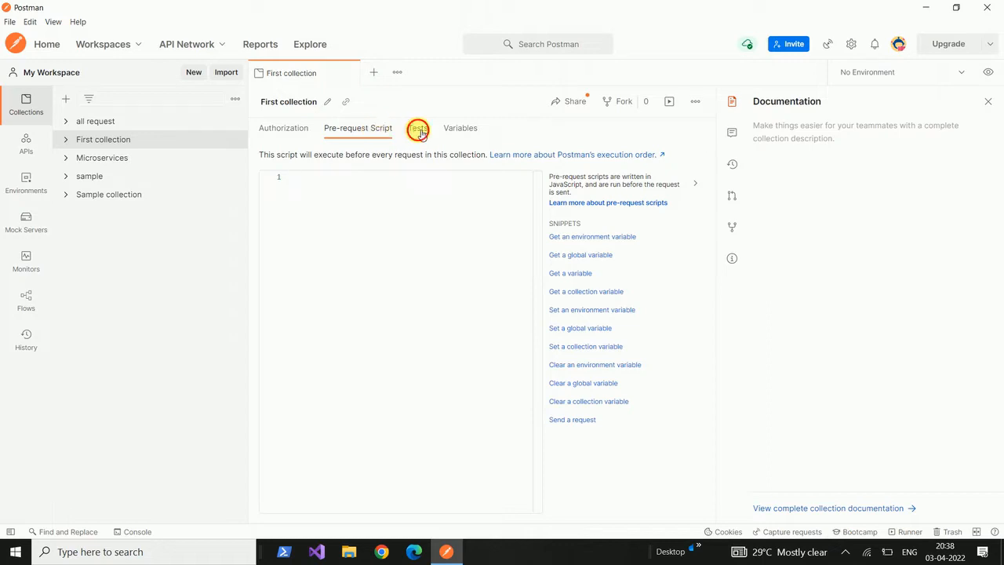
pyautogui.click(420, 131)
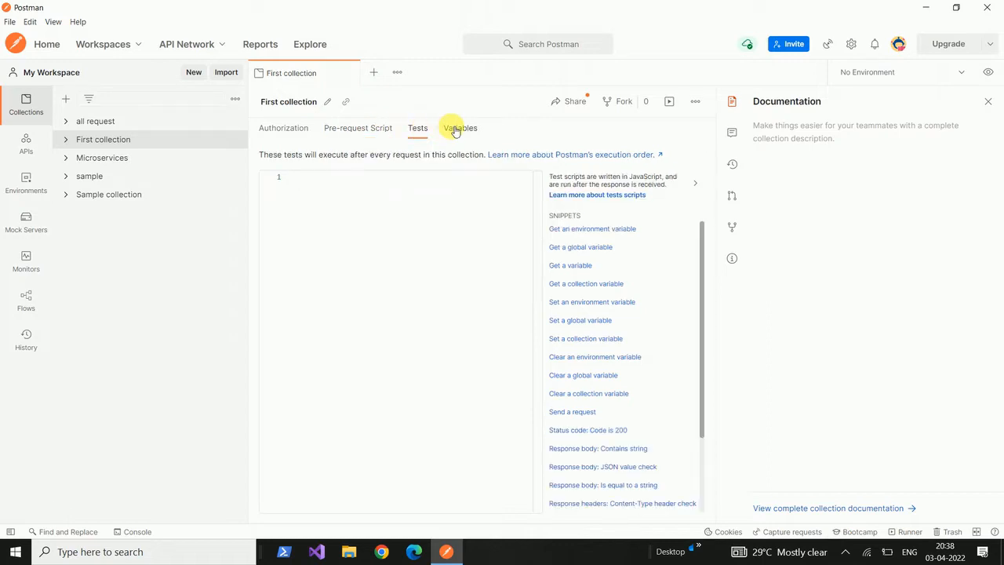
pyautogui.click(461, 129)
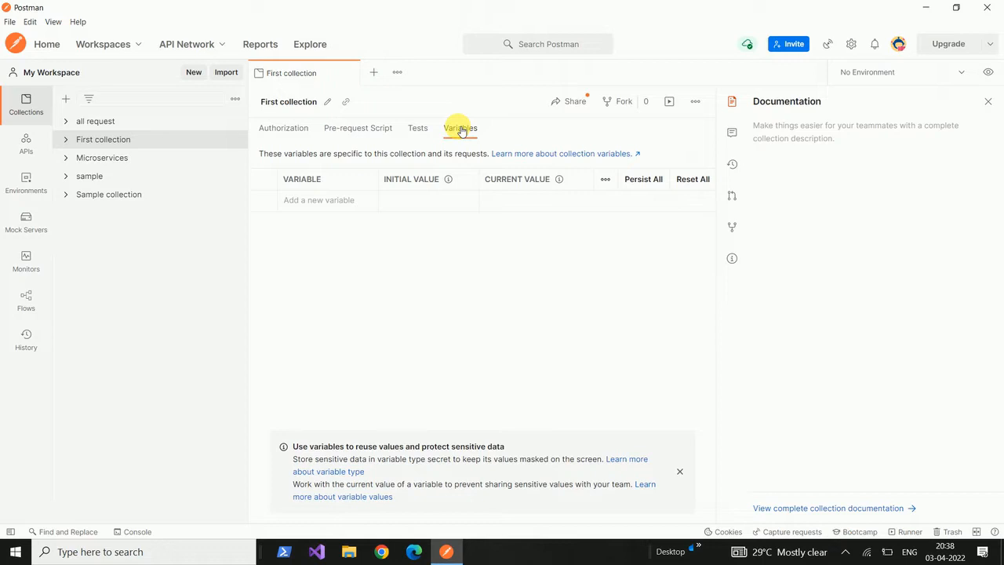
pyautogui.click(287, 132)
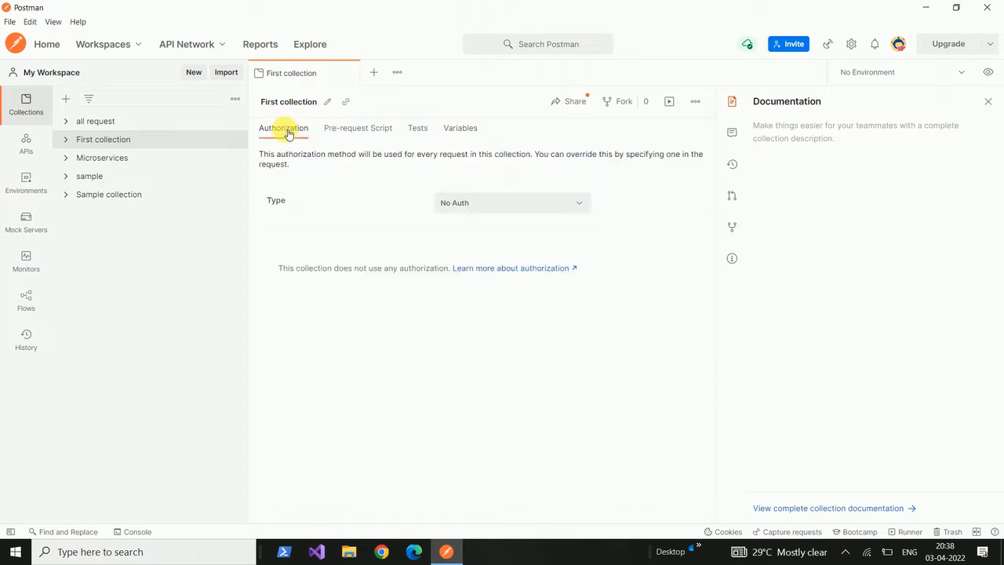
# Expand First collection and add a new request to it
pyautogui.click(69, 144)
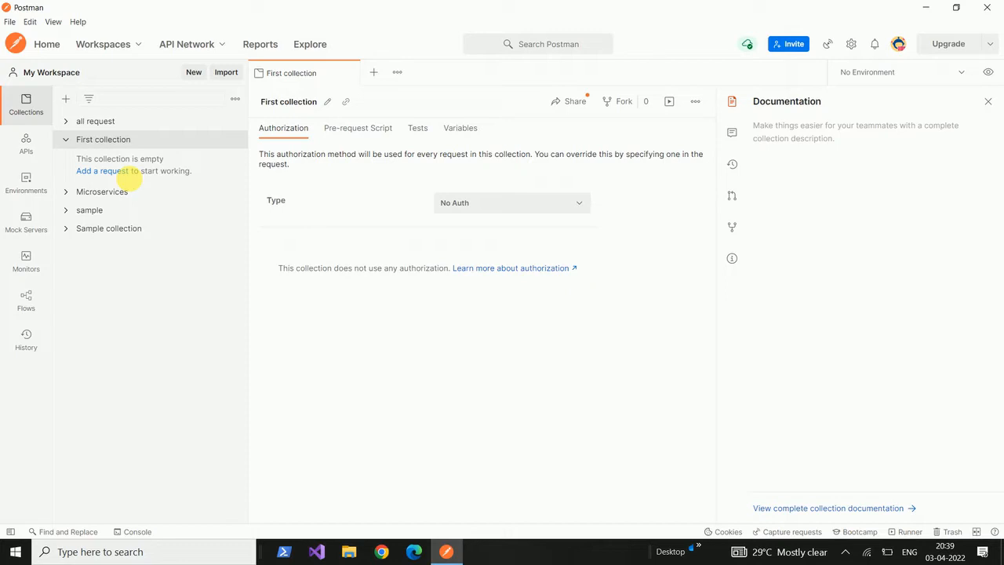
pyautogui.click(116, 171)
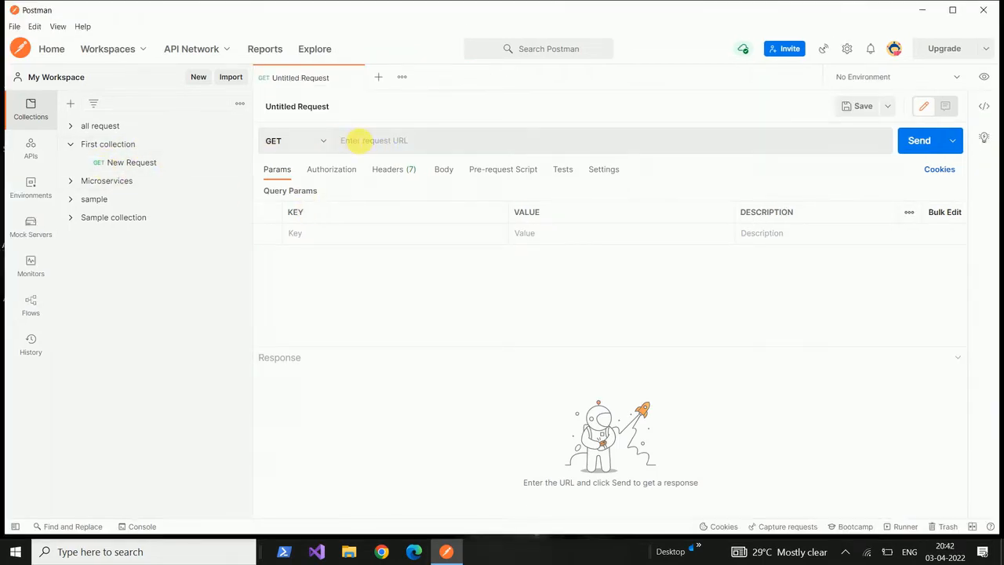
pyautogui.click(357, 141)
pyautogui.write('https://reqres.in/api/users/2')
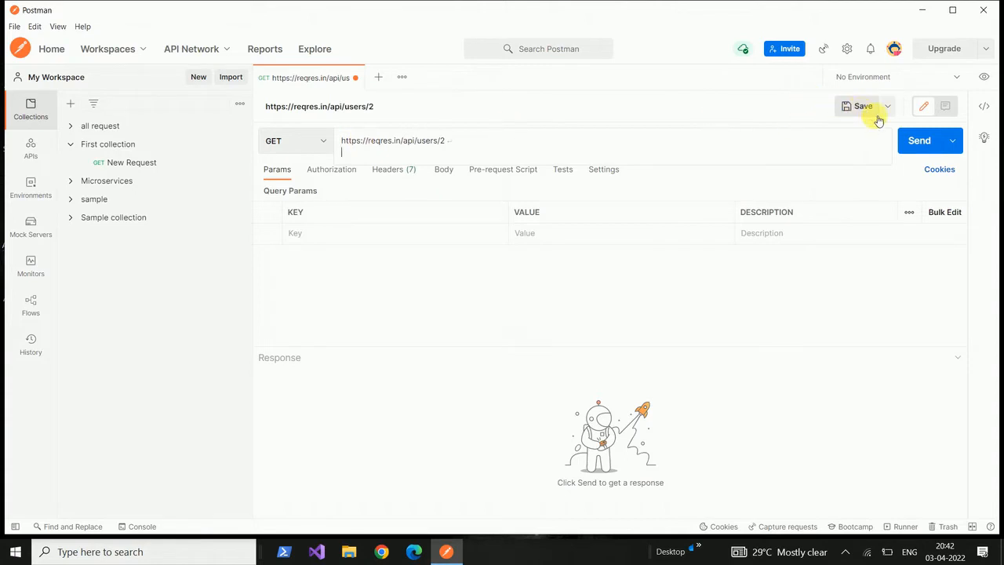
pyautogui.click(920, 143)
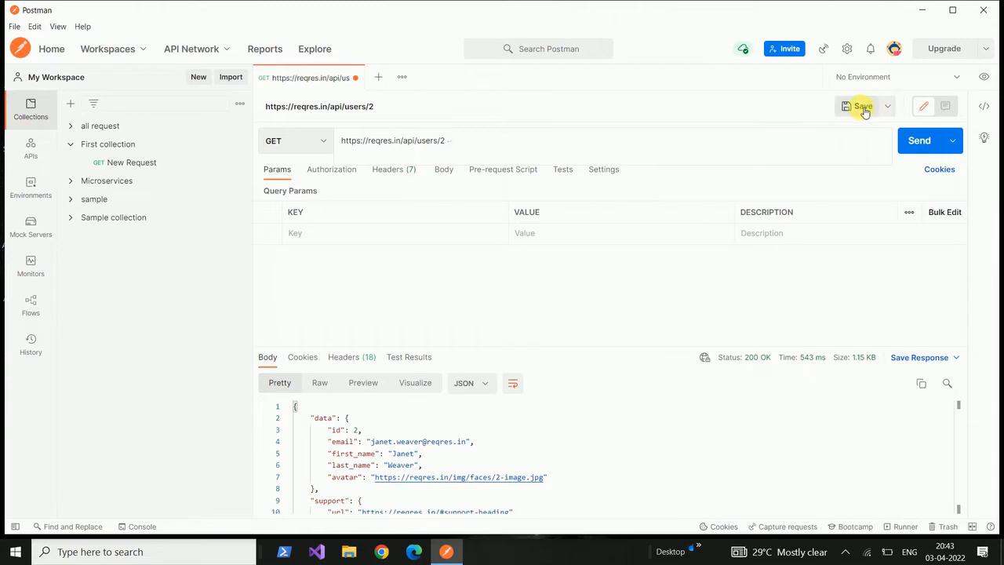
# Save the request into First collection under its URL as the name, and check both requests in the collection
pyautogui.click(860, 108)
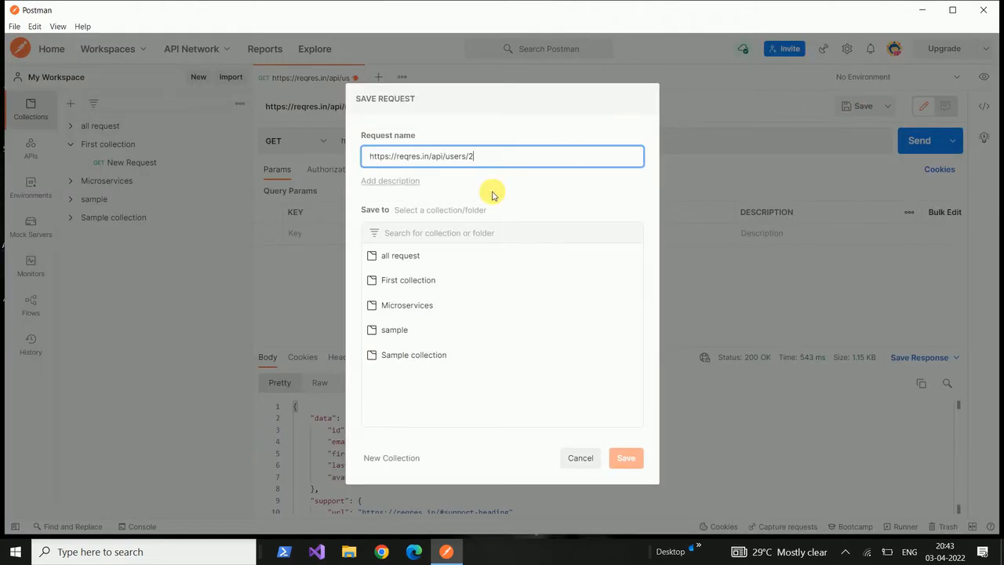
pyautogui.click(394, 280)
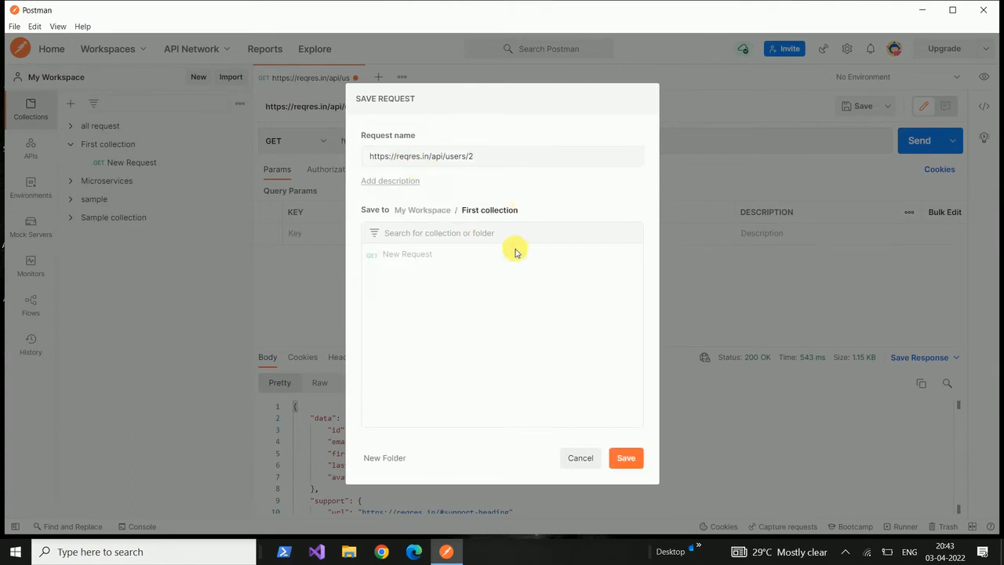
pyautogui.click(624, 458)
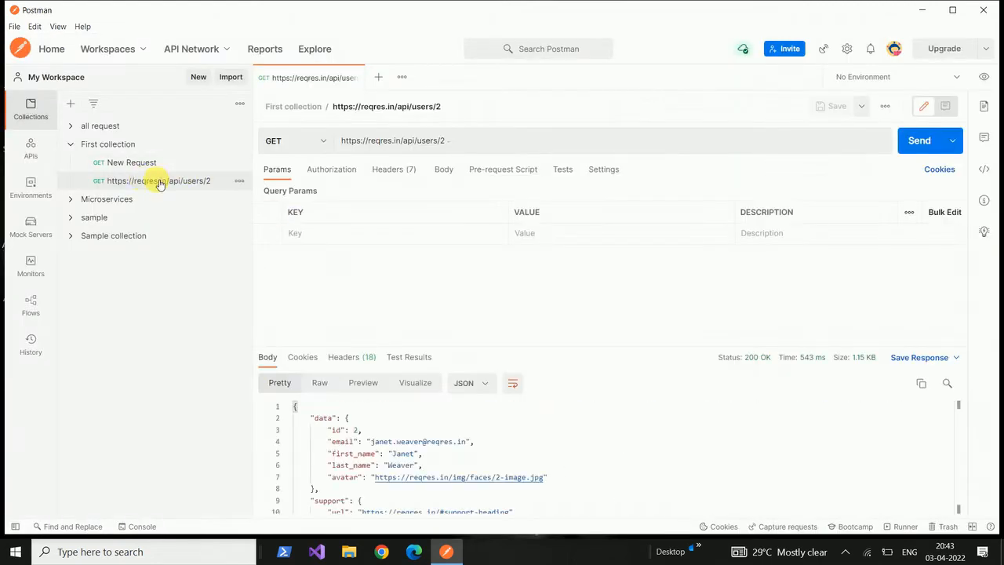
pyautogui.click(143, 162)
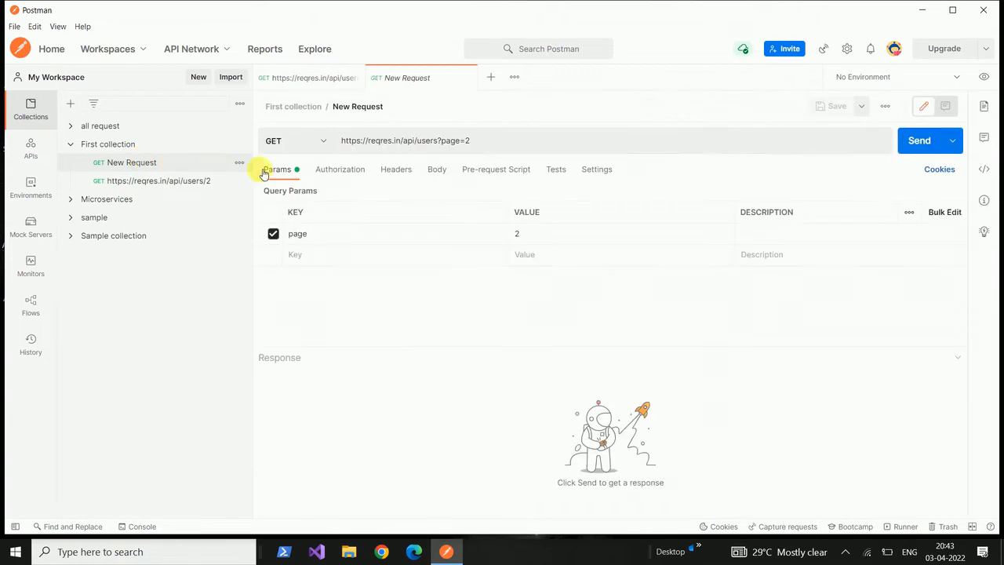
pyautogui.click(152, 186)
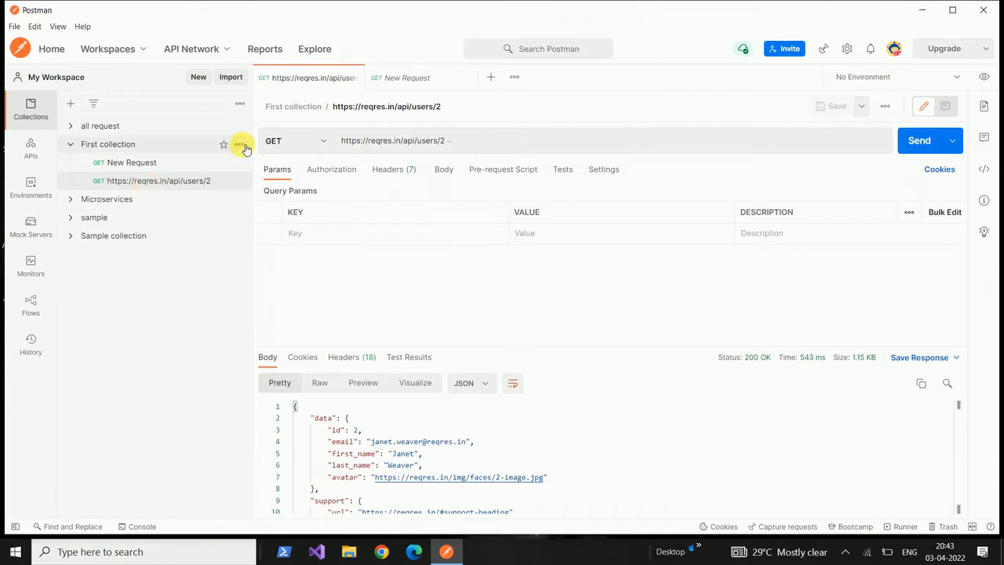
# Examine the sharing options for First collection, including sharing via JSON link, without sharing it
pyautogui.click(240, 145)
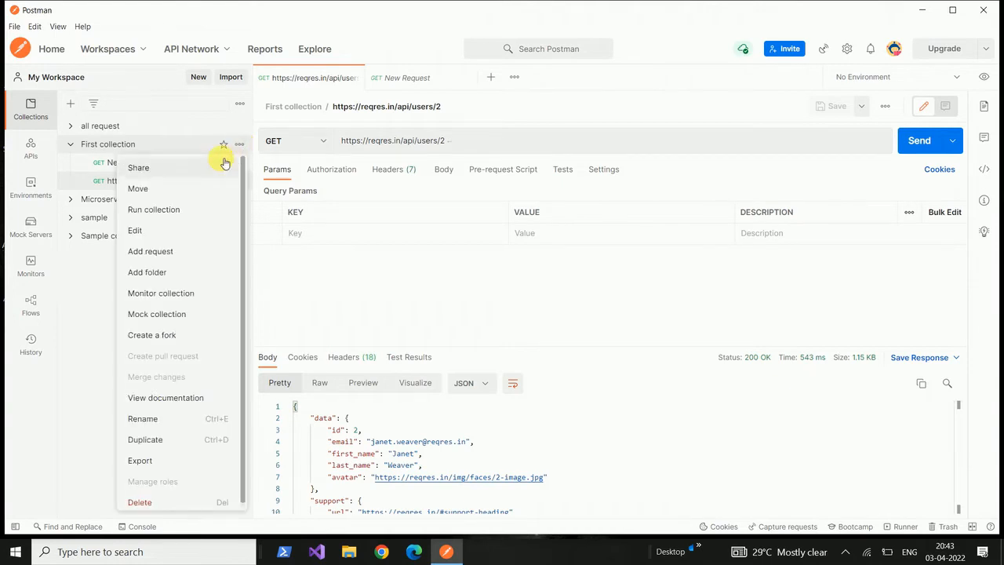
pyautogui.click(189, 172)
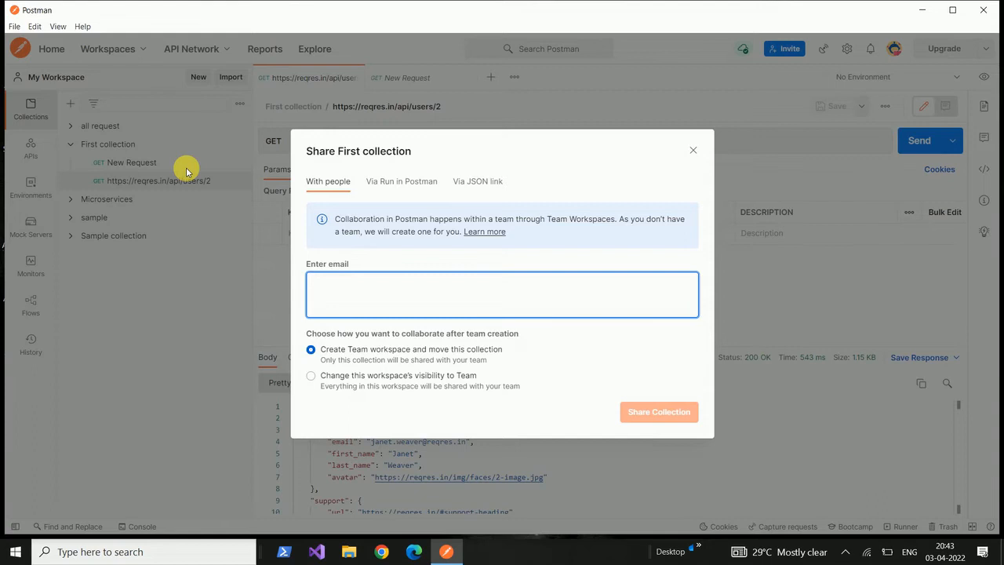
pyautogui.click(474, 181)
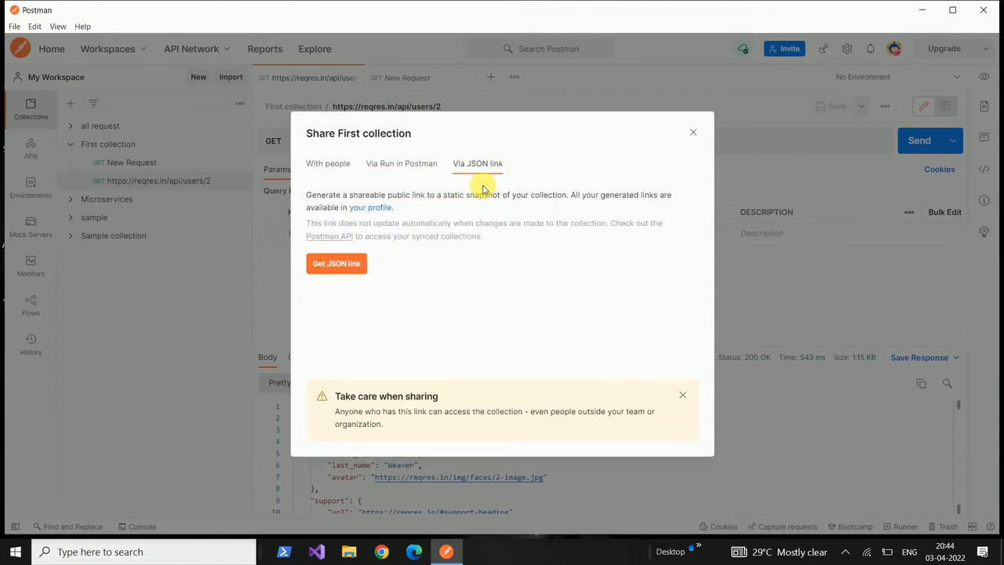
pyautogui.click(694, 133)
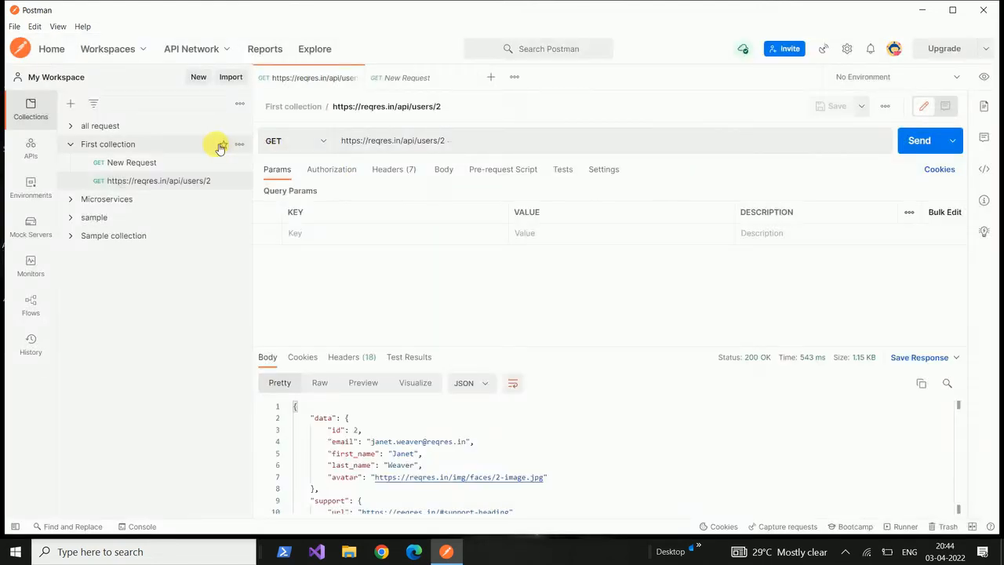
# Examine the export format options for First collection without exporting it
pyautogui.click(240, 145)
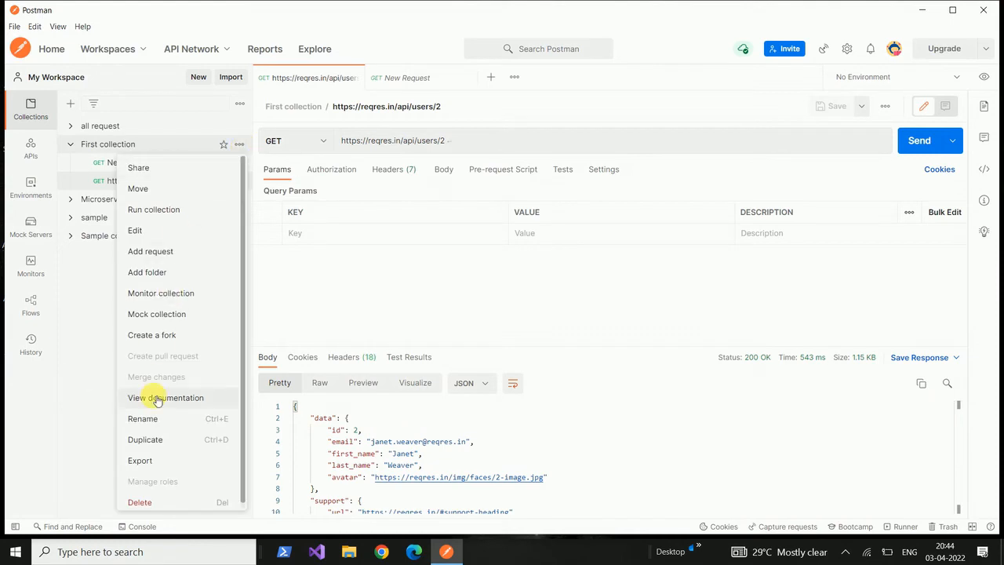
pyautogui.click(175, 467)
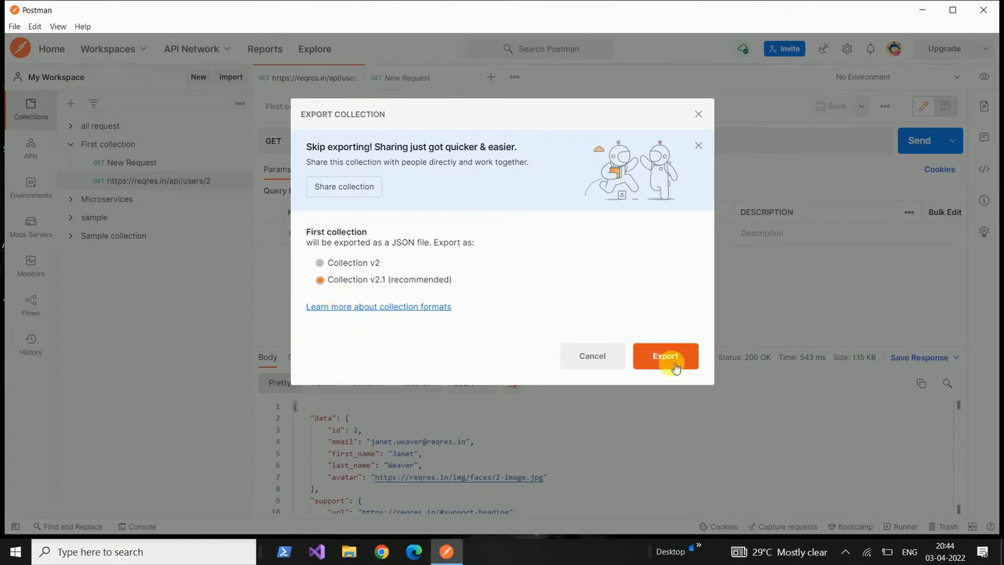
pyautogui.click(699, 113)
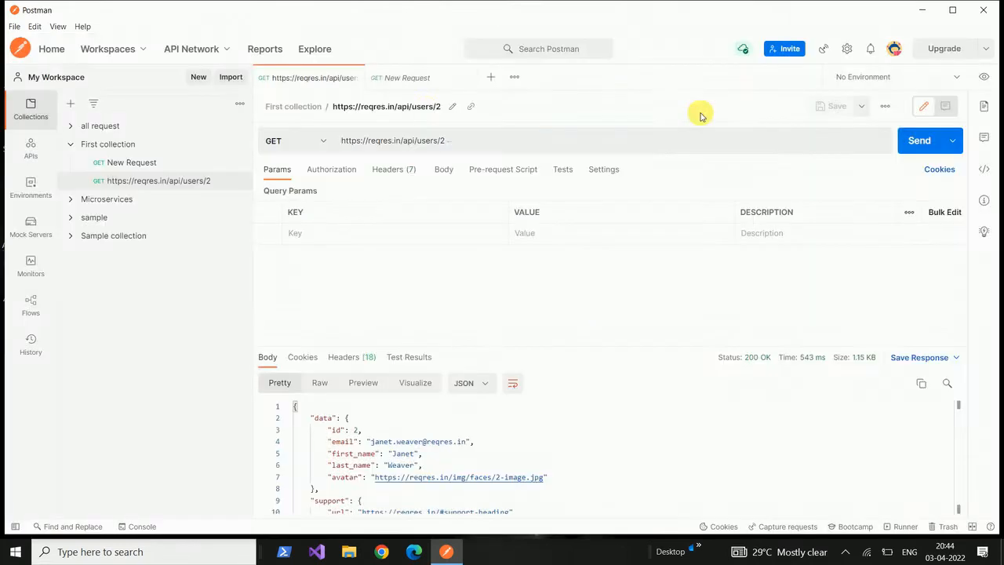
# Run First collection in the collection runner with both of its GET requests included
pyautogui.click(239, 143)
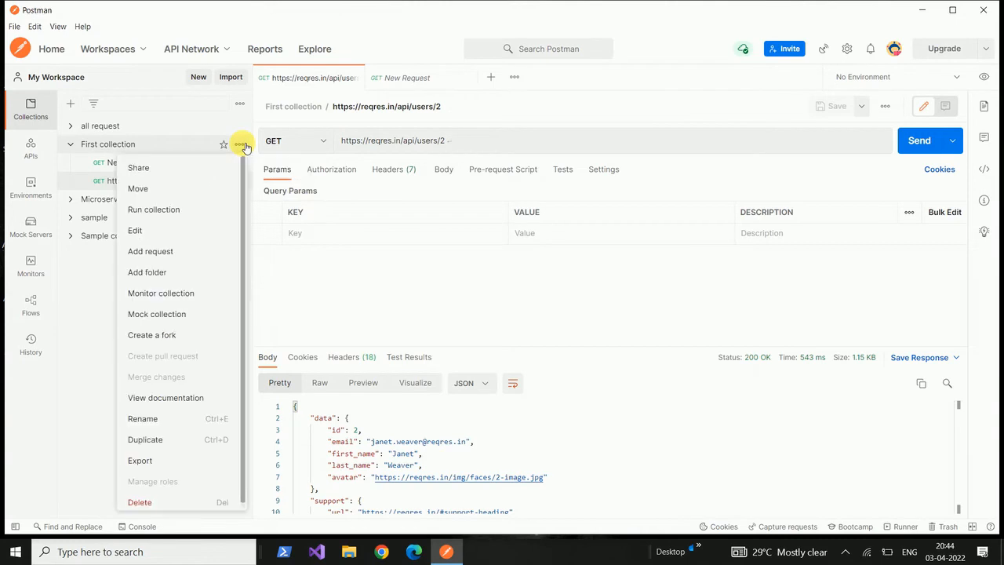
pyautogui.click(194, 216)
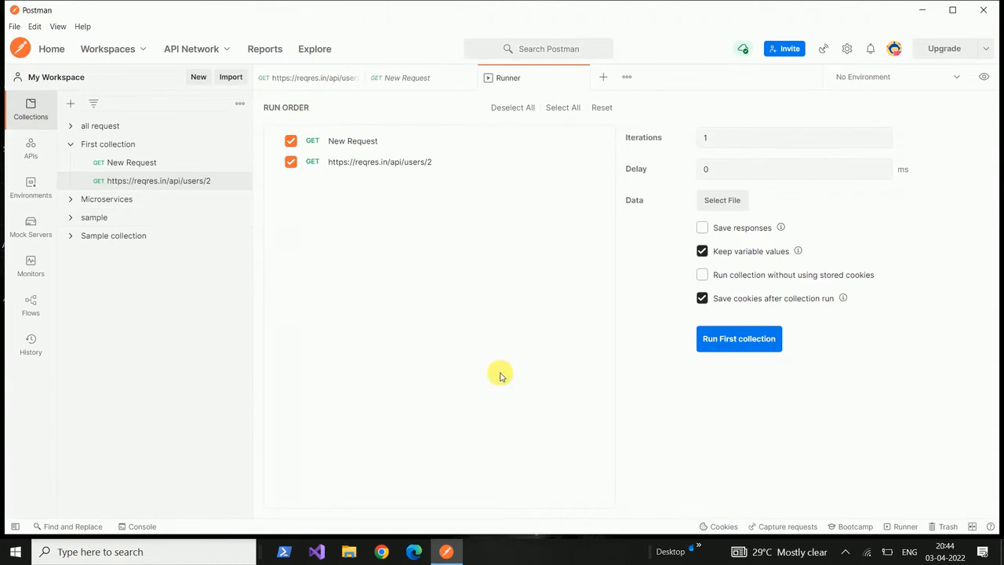
pyautogui.click(295, 143)
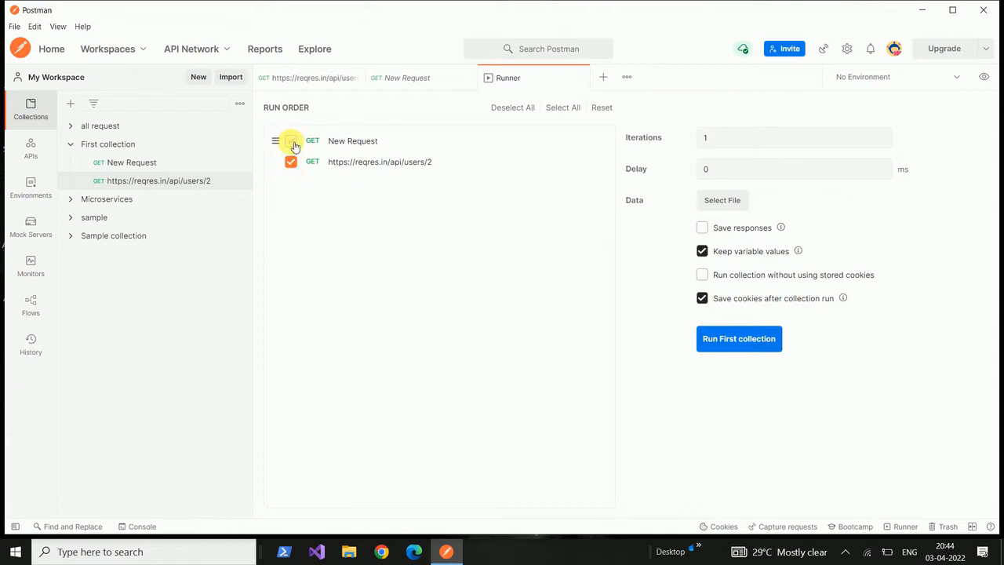
pyautogui.click(292, 144)
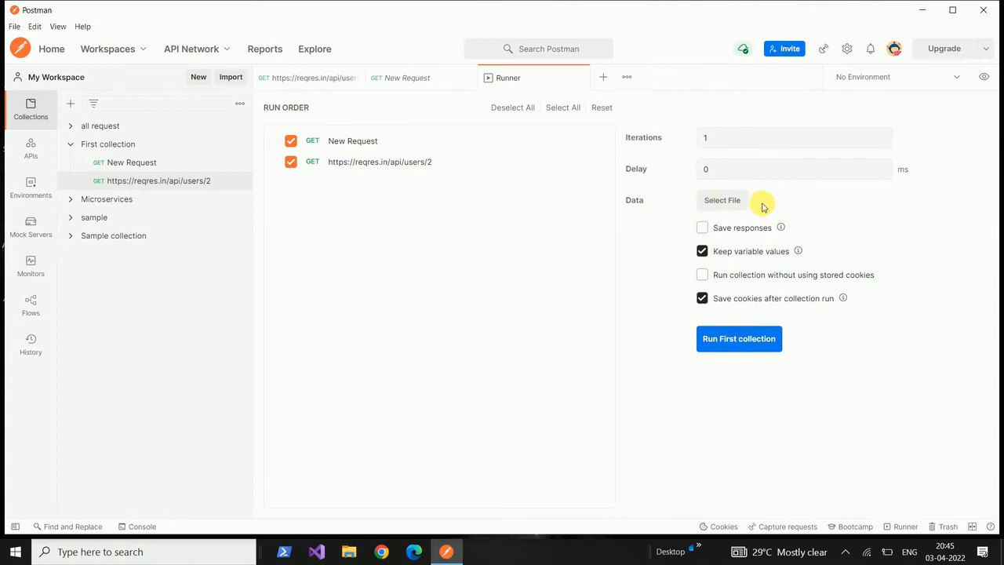
pyautogui.click(734, 342)
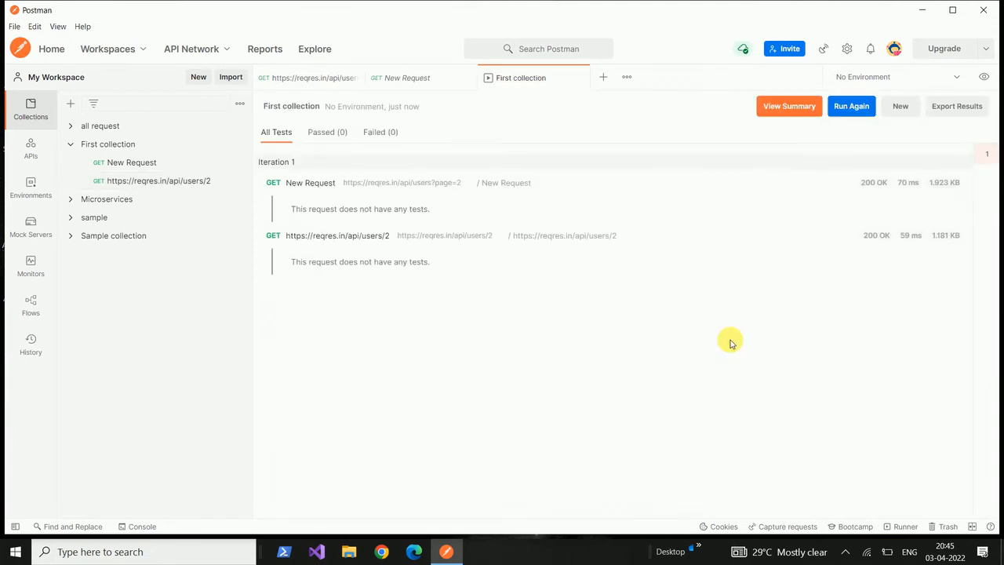
# Examine the request headers of New Request in the collection run results
pyautogui.click(324, 187)
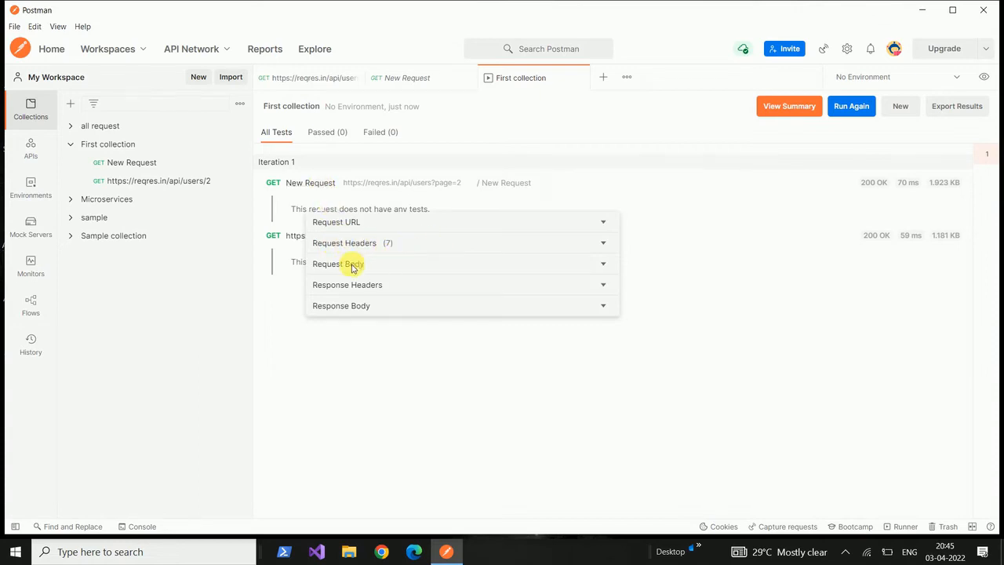
pyautogui.click(439, 247)
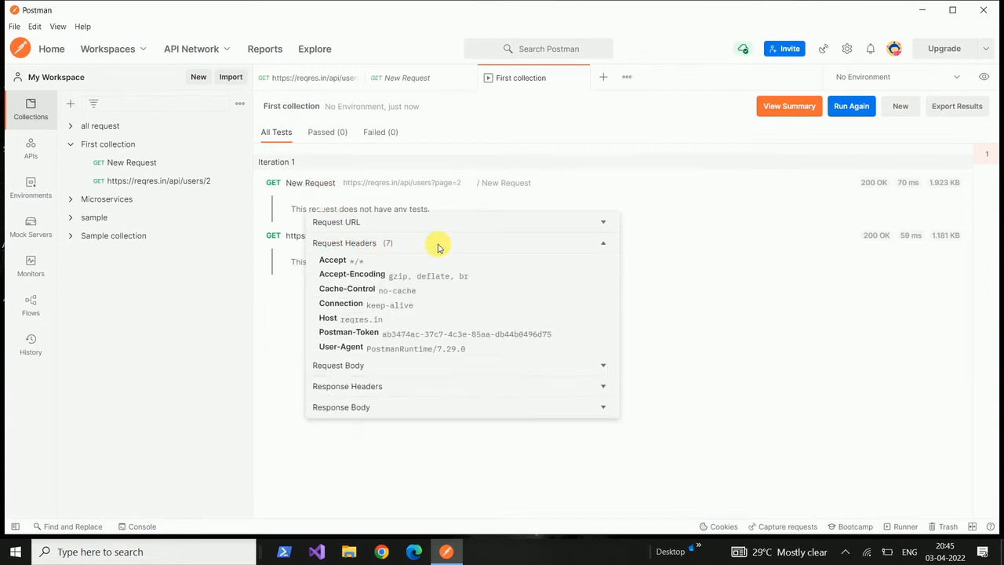
# Close the request details, view the run summary of First collection, and return to the run results
pyautogui.click(656, 285)
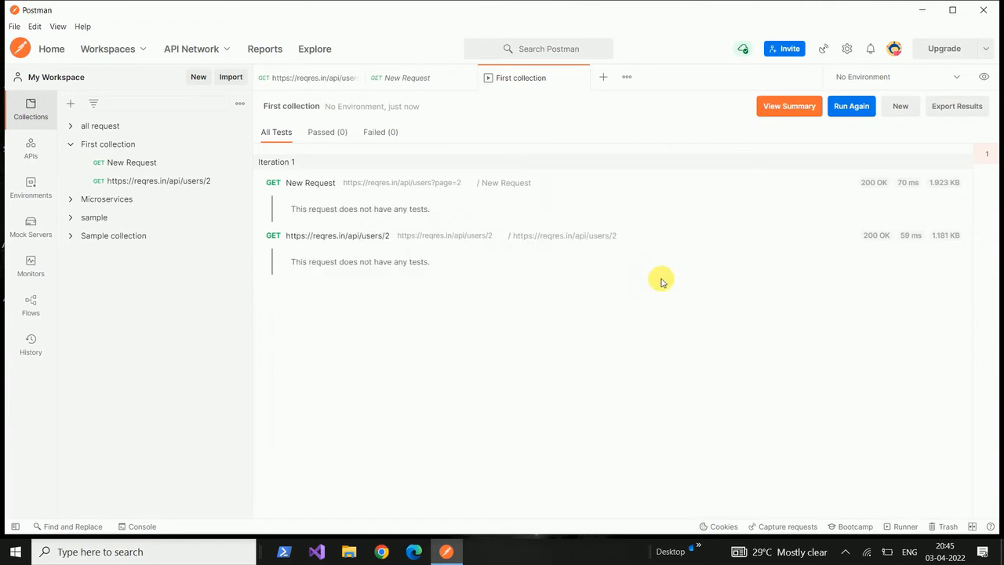
pyautogui.click(790, 112)
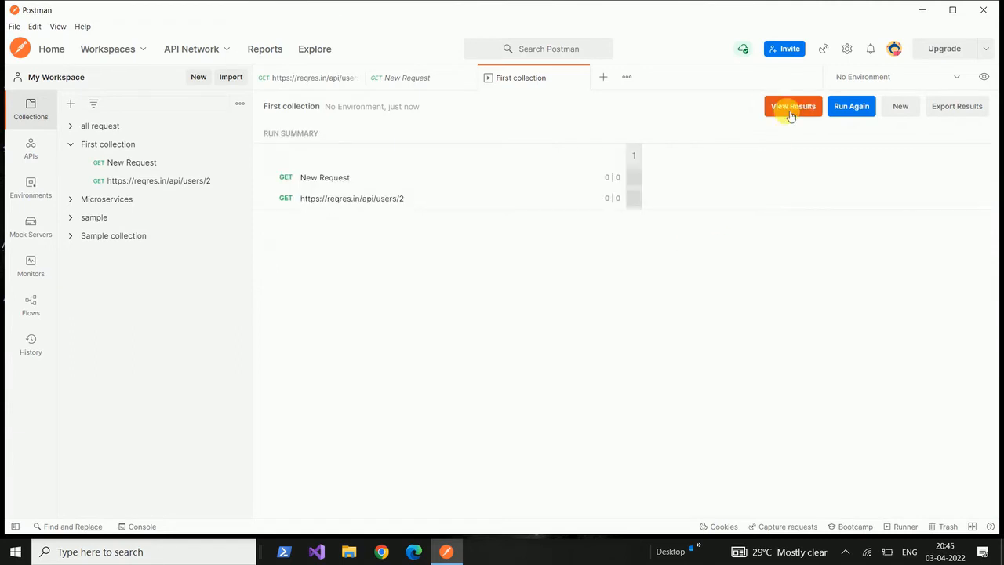
pyautogui.click(790, 110)
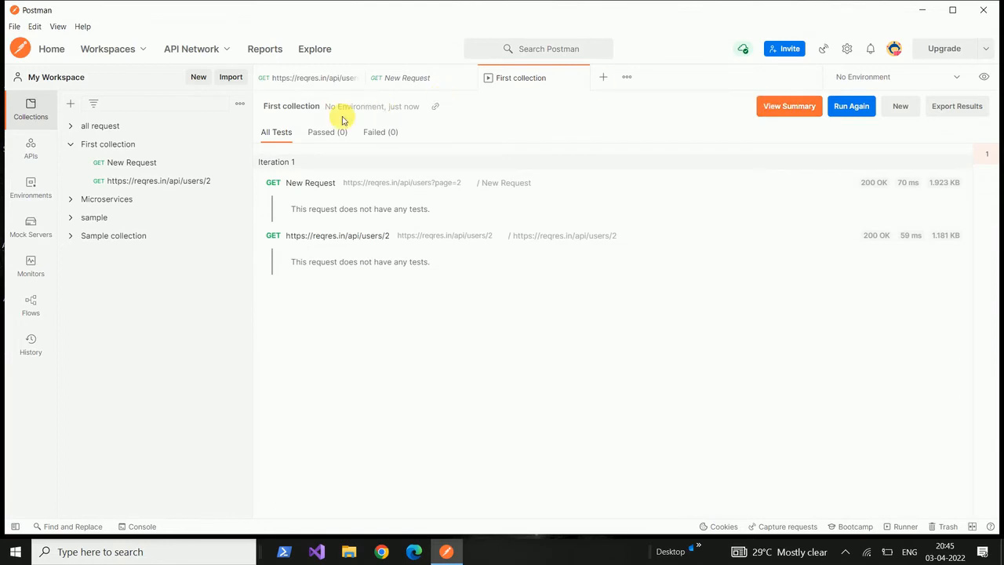
# Run First collection with 5 iterations and review the results of each iteration
pyautogui.click(240, 146)
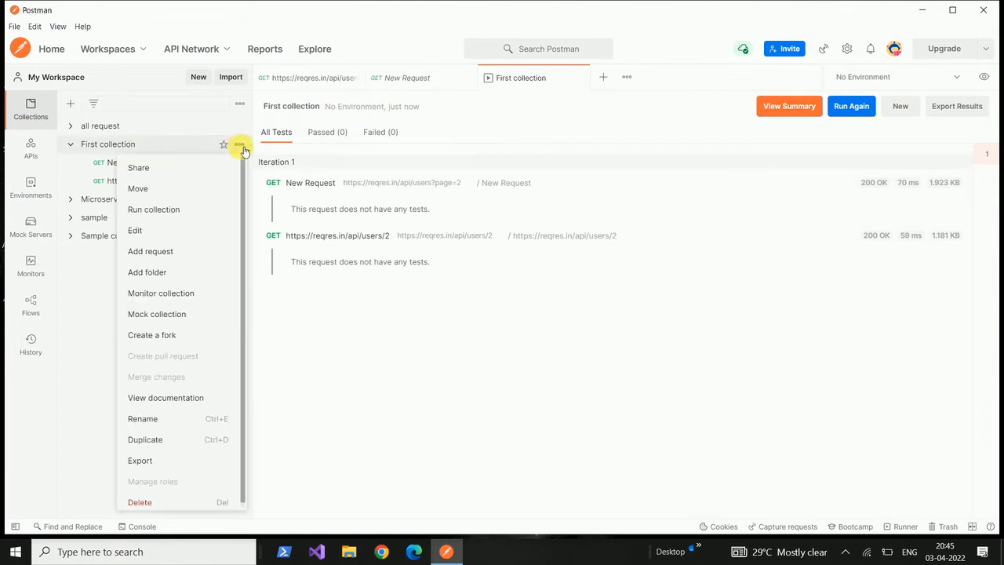
pyautogui.click(193, 208)
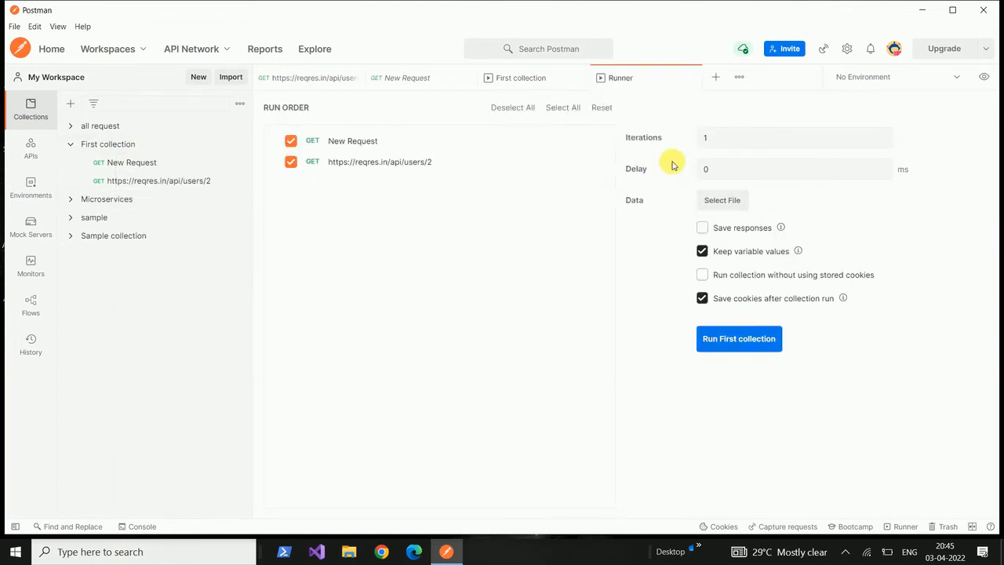
pyautogui.click(727, 146)
pyautogui.press('BackSpace')
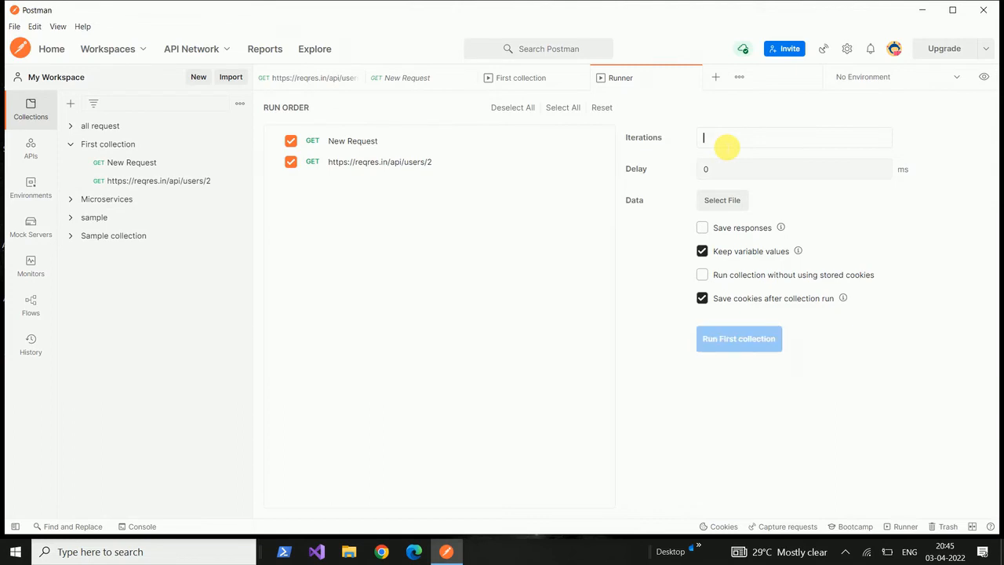
pyautogui.write('5')
pyautogui.click(734, 337)
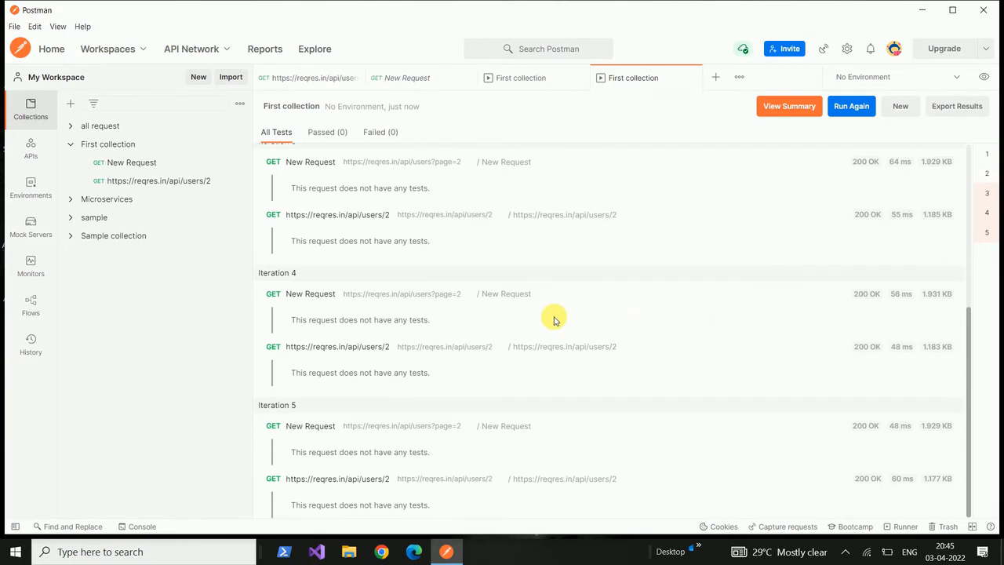
pyautogui.scroll(3, 554, 319)
pyautogui.scroll(-3, 493, 417)
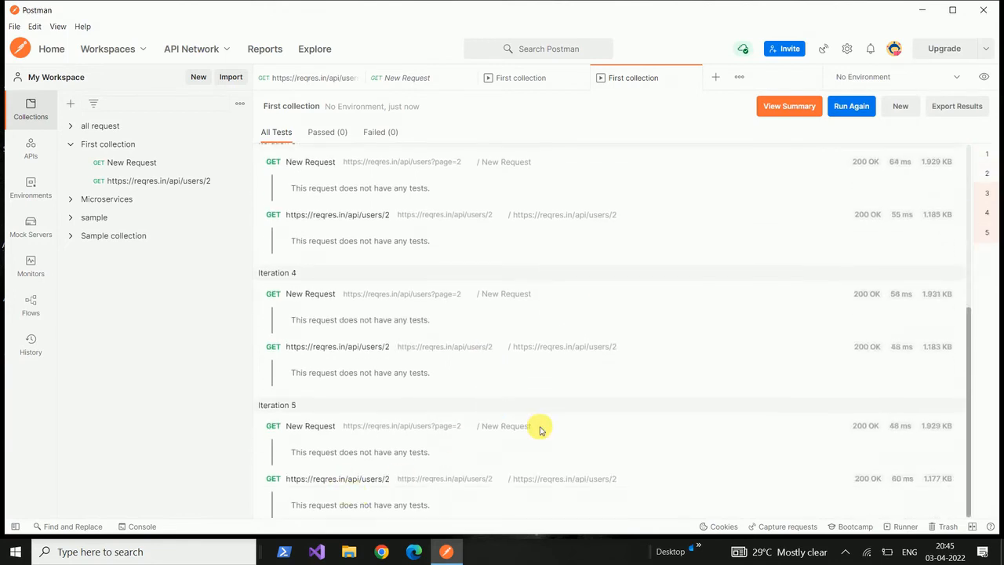
pyautogui.scroll(4, 540, 430)
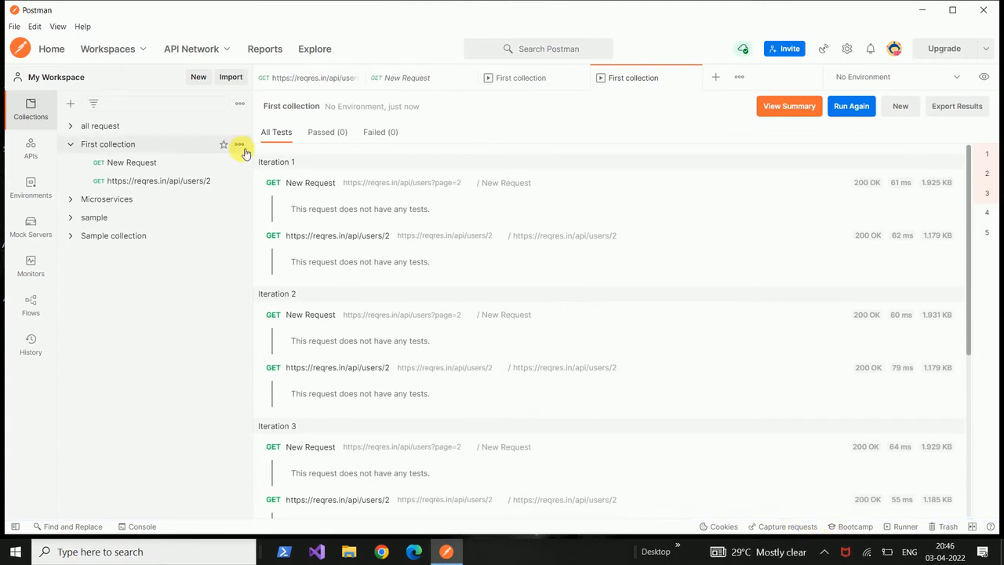
# Add a folder named GET to First collection and move New Request into it
pyautogui.click(239, 146)
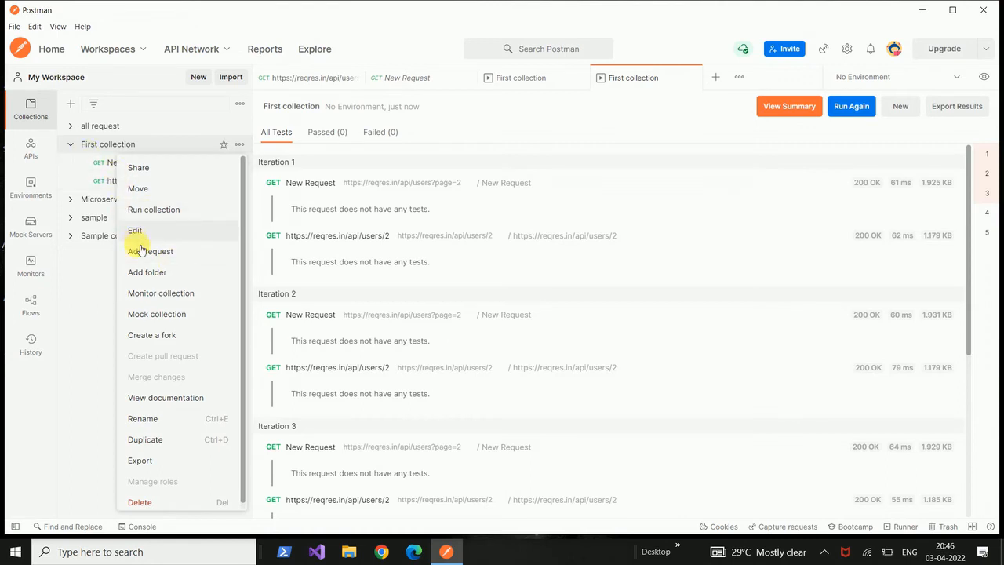
pyautogui.click(173, 274)
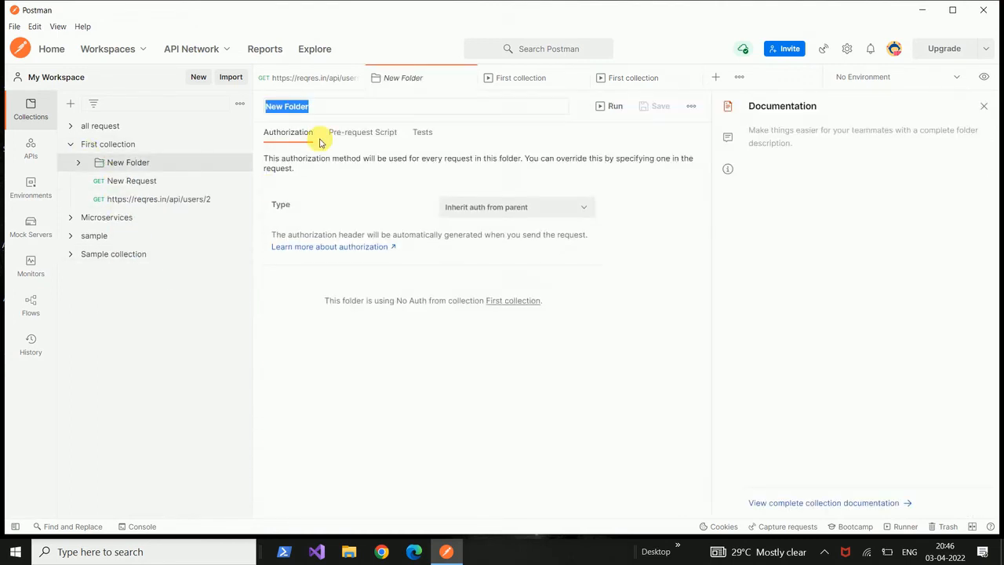
pyautogui.write('GET')
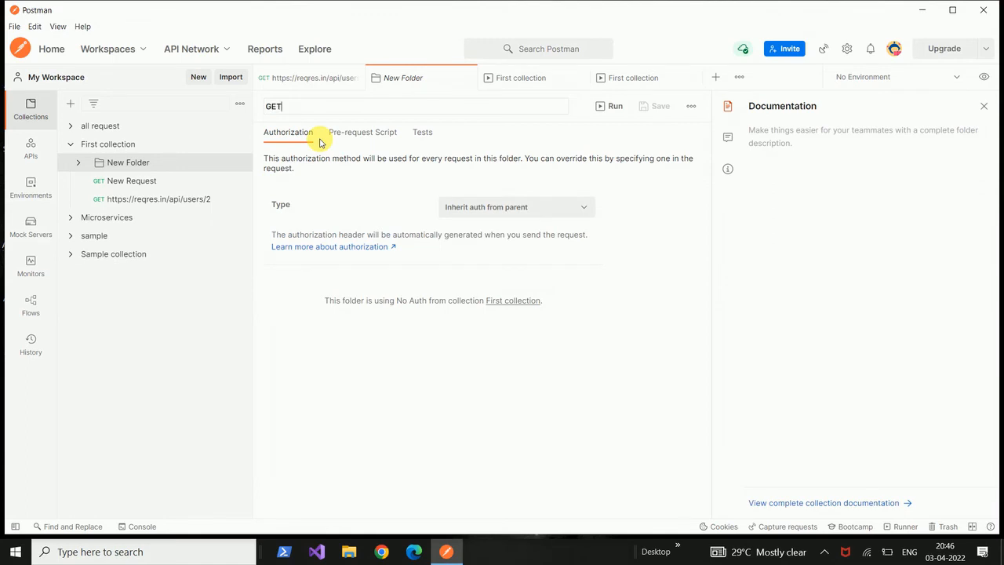
pyautogui.press('Return')
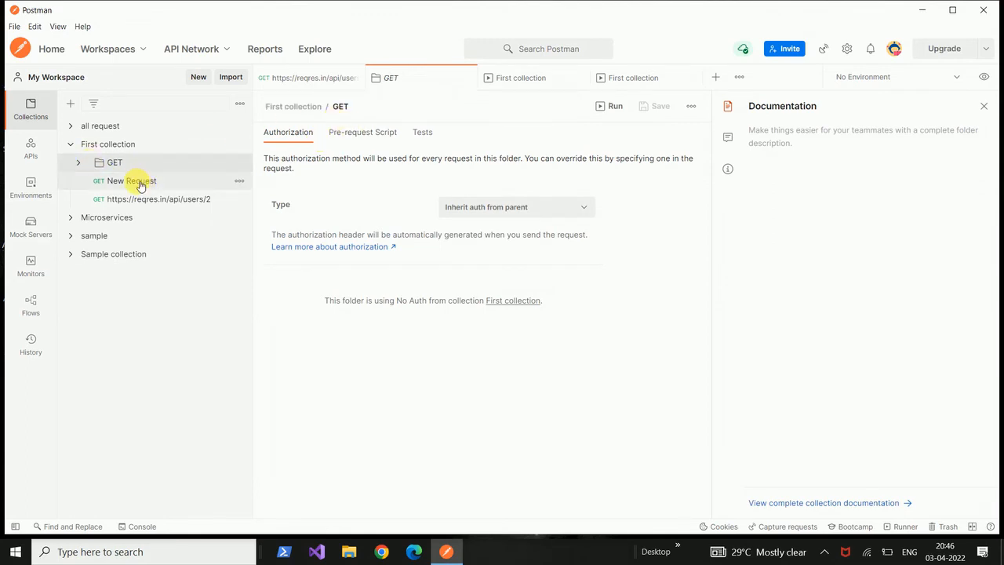
pyautogui.moveTo(140, 185); pyautogui.dragTo(144, 162)
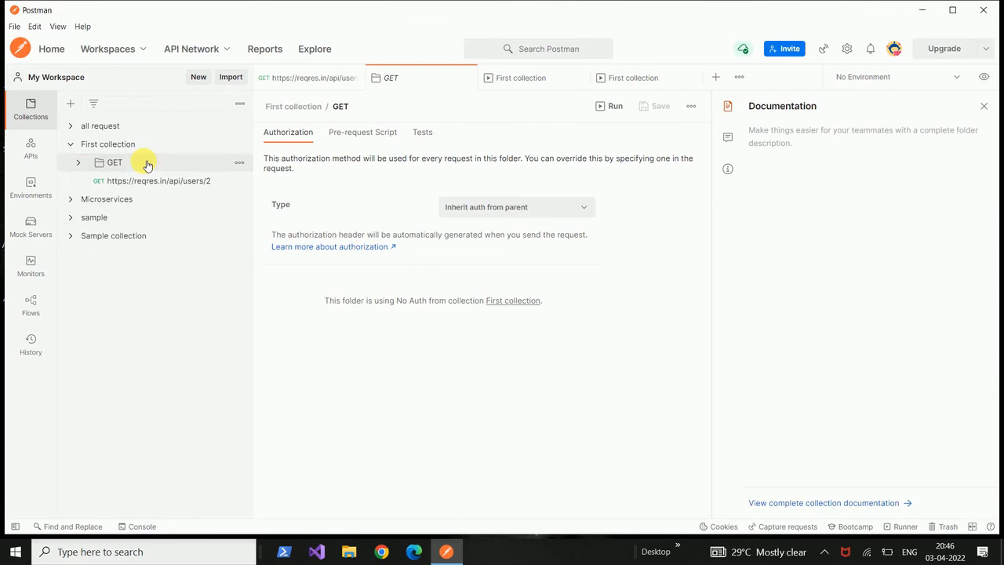
# Examine the monitor creation options for First collection without creating a monitor, and view the collection's documentation
pyautogui.click(240, 143)
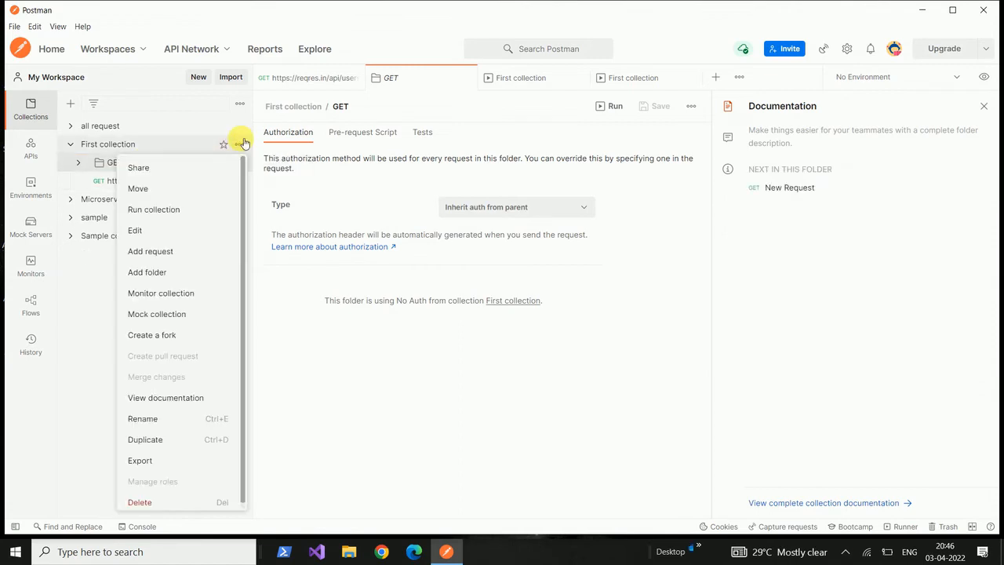
pyautogui.click(189, 296)
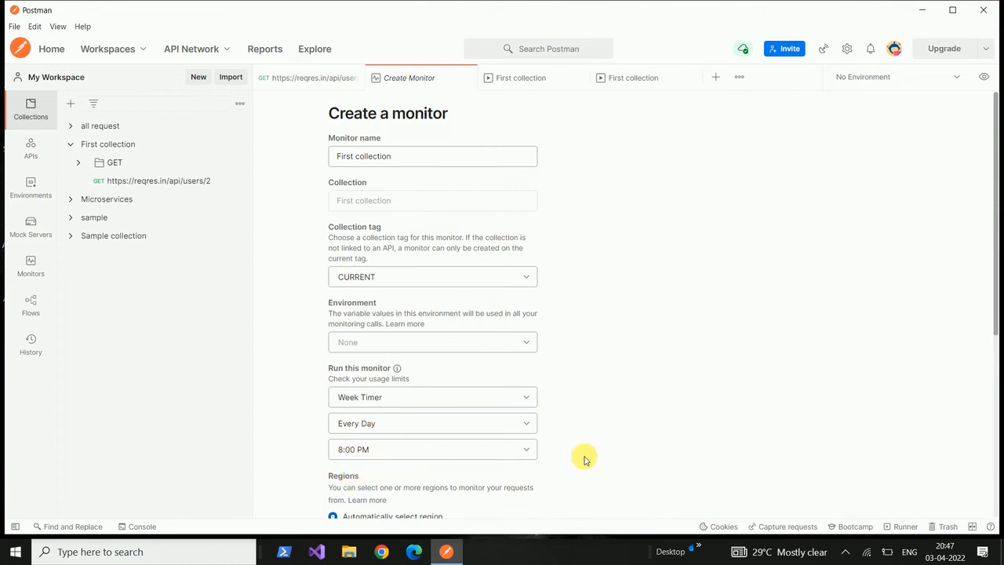
pyautogui.scroll(-3, 584, 459)
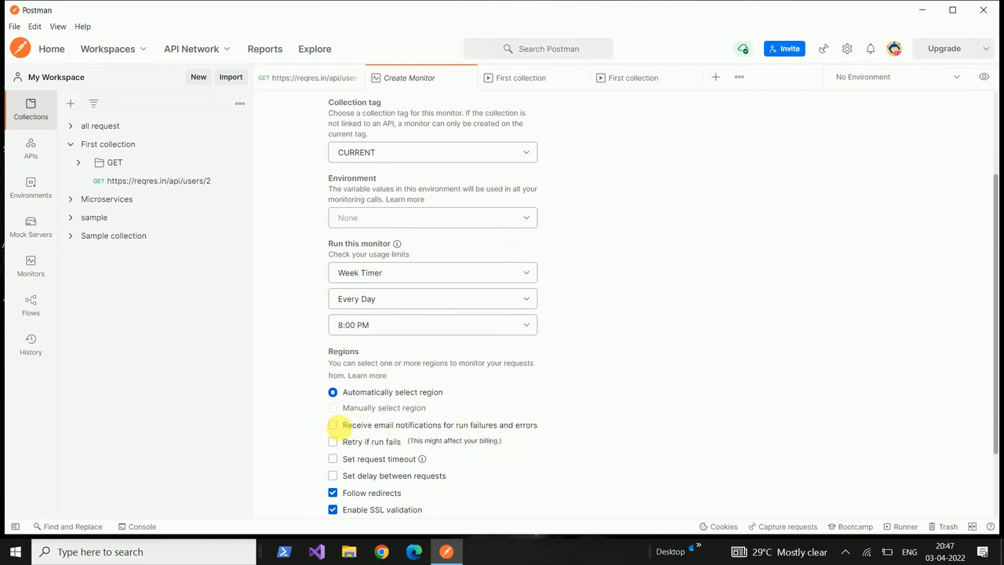
pyautogui.scroll(-2, 592, 442)
pyautogui.scroll(5, 594, 444)
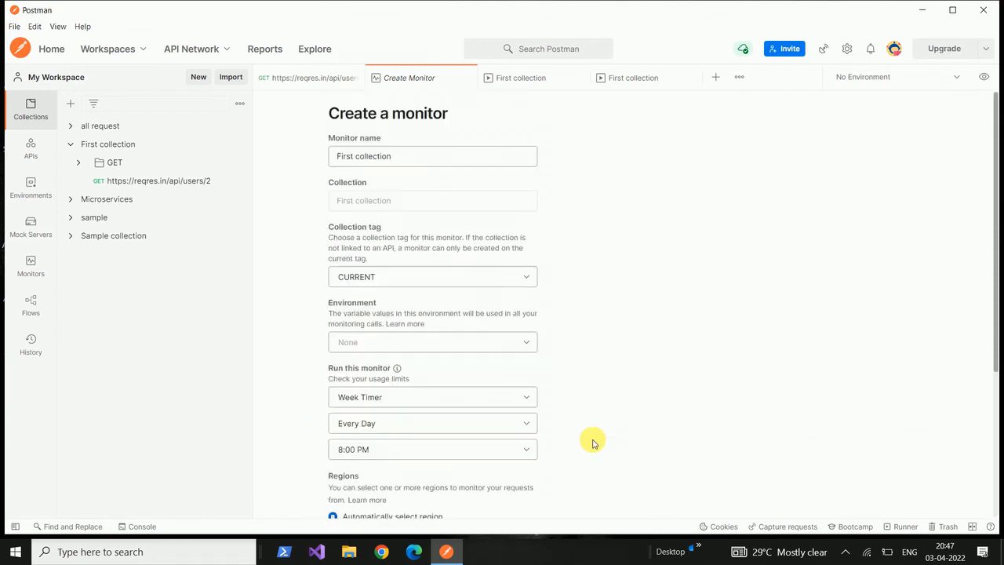
pyautogui.scroll(-5, 594, 444)
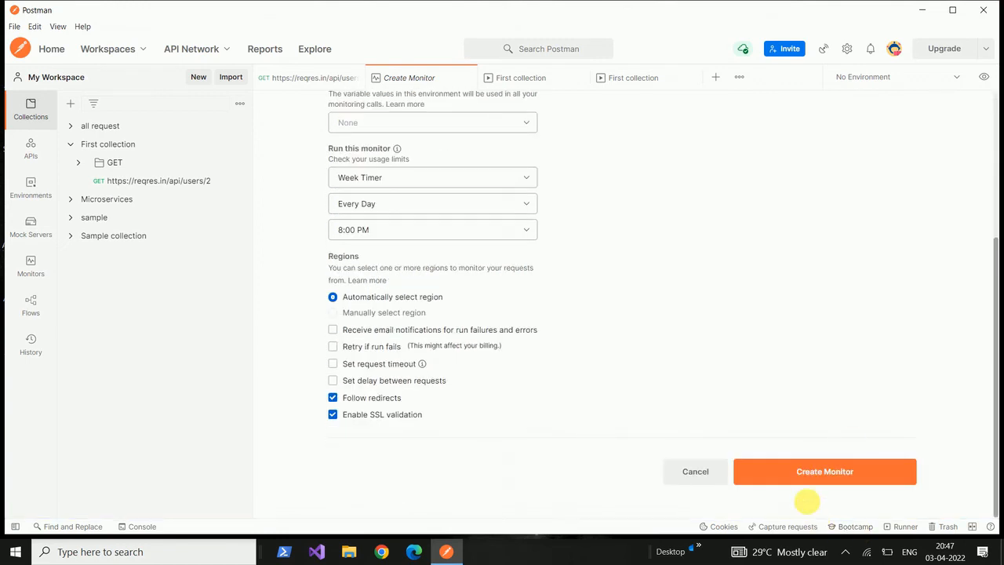
pyautogui.scroll(5, 689, 359)
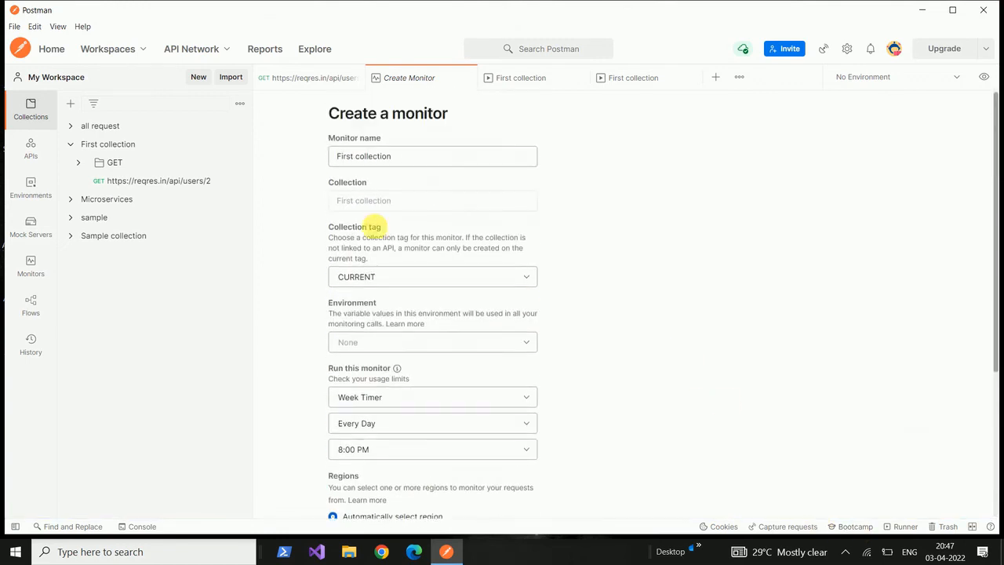
pyautogui.click(239, 145)
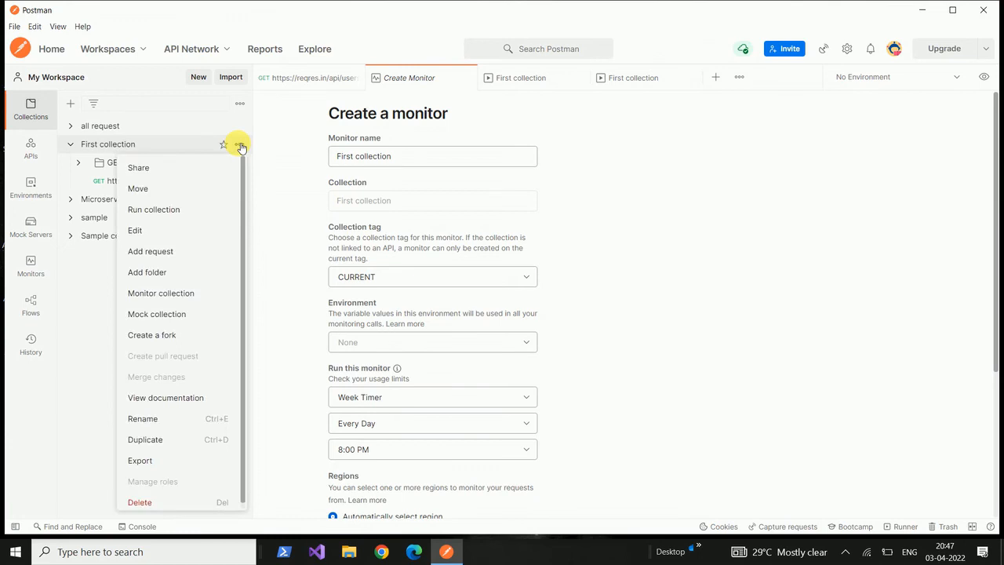
pyautogui.click(163, 400)
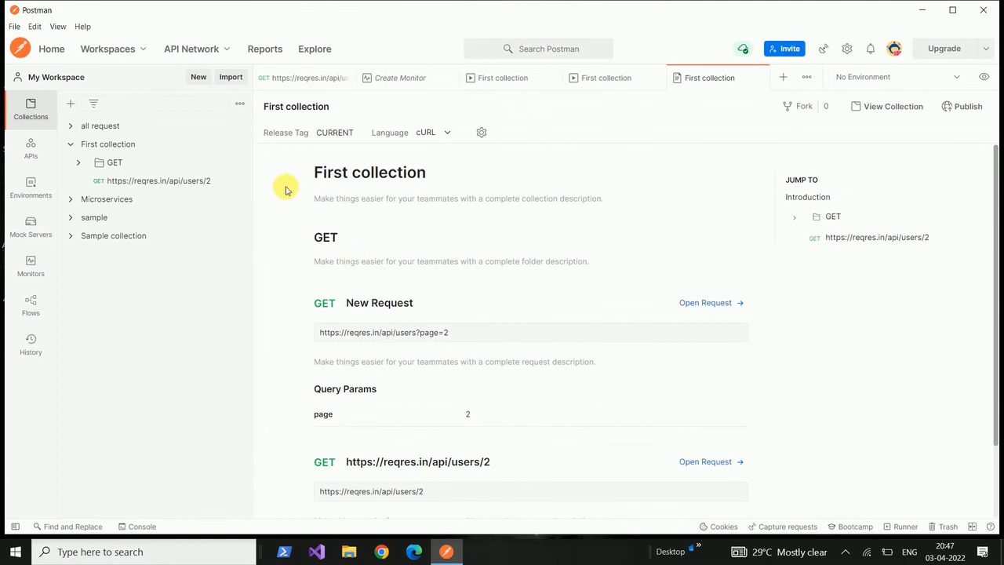
# Delete First collection from the workspace and confirm the deletion
pyautogui.click(240, 147)
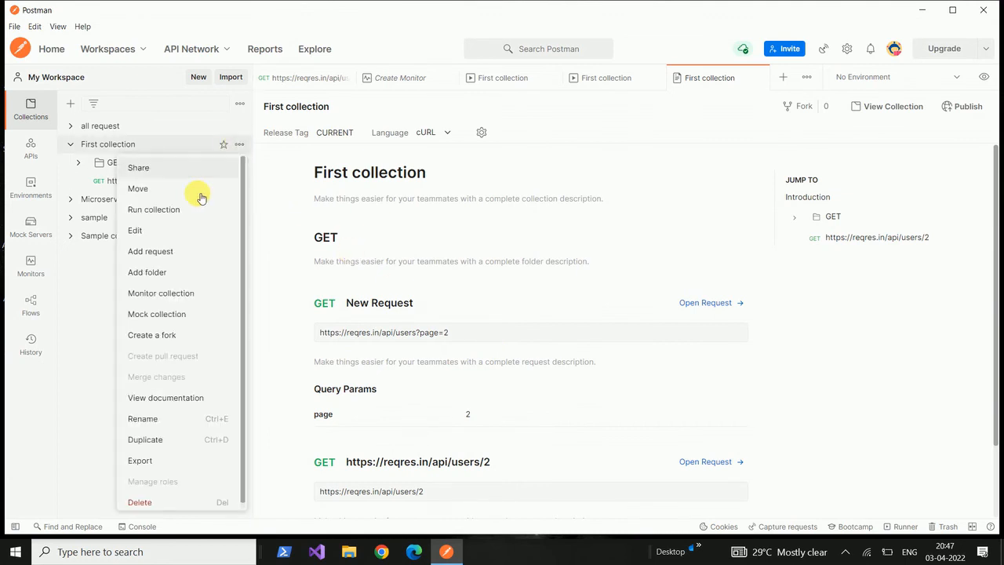
pyautogui.scroll(-1, 202, 391)
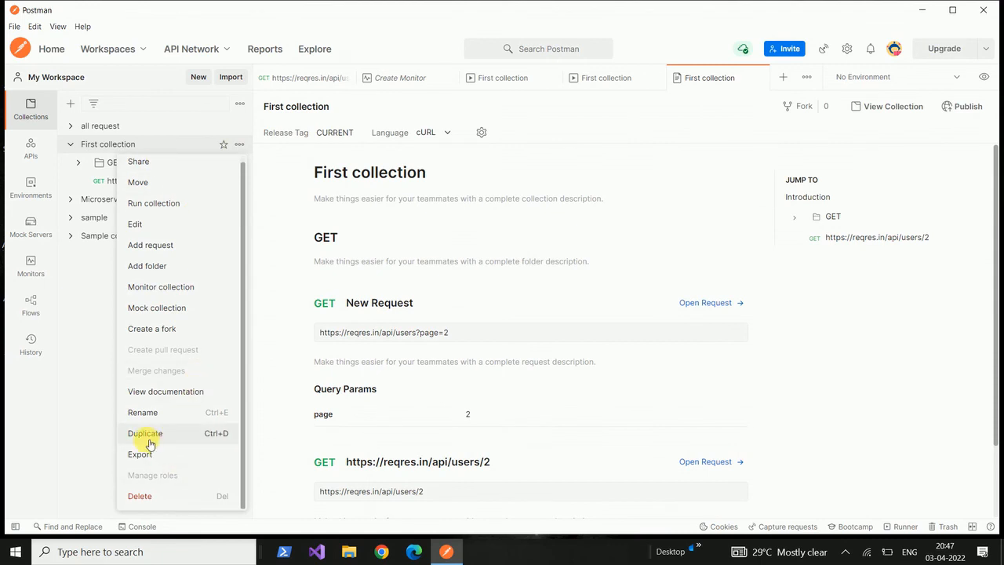
pyautogui.click(188, 499)
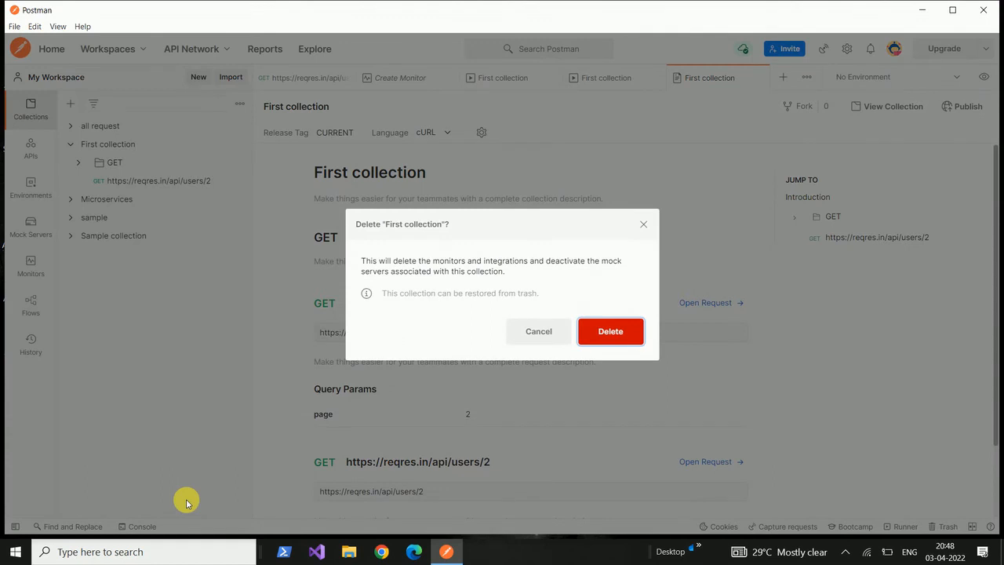
pyautogui.click(617, 335)
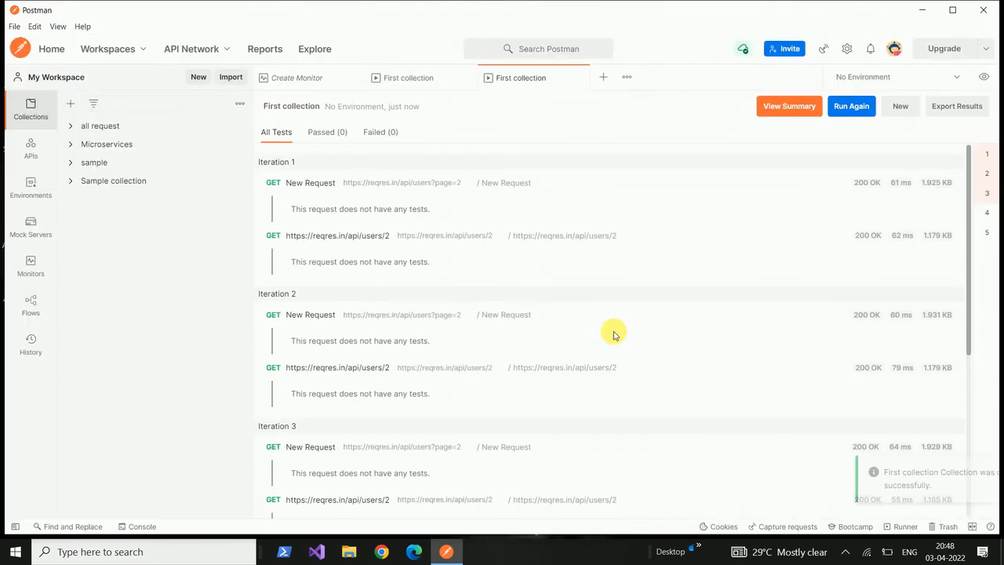
# Restore First collection from the trash into My Workspace and return to the workspace
pyautogui.click(242, 105)
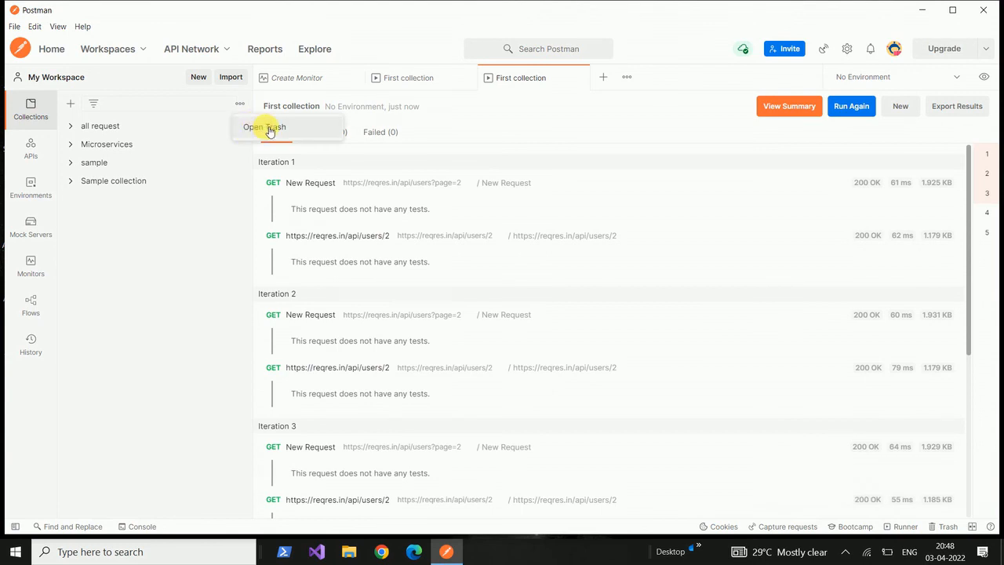
pyautogui.click(265, 129)
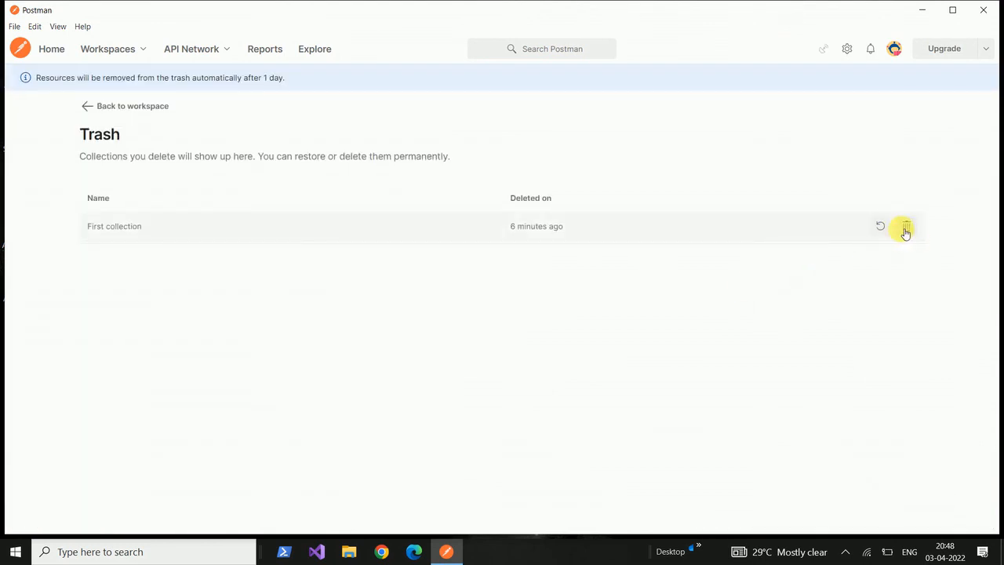
pyautogui.click(880, 227)
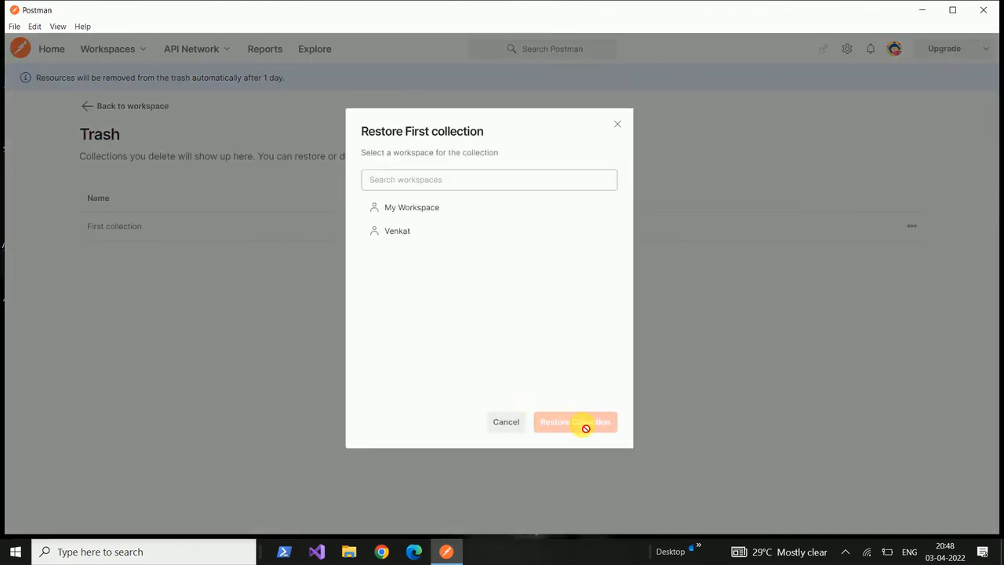
pyautogui.click(411, 212)
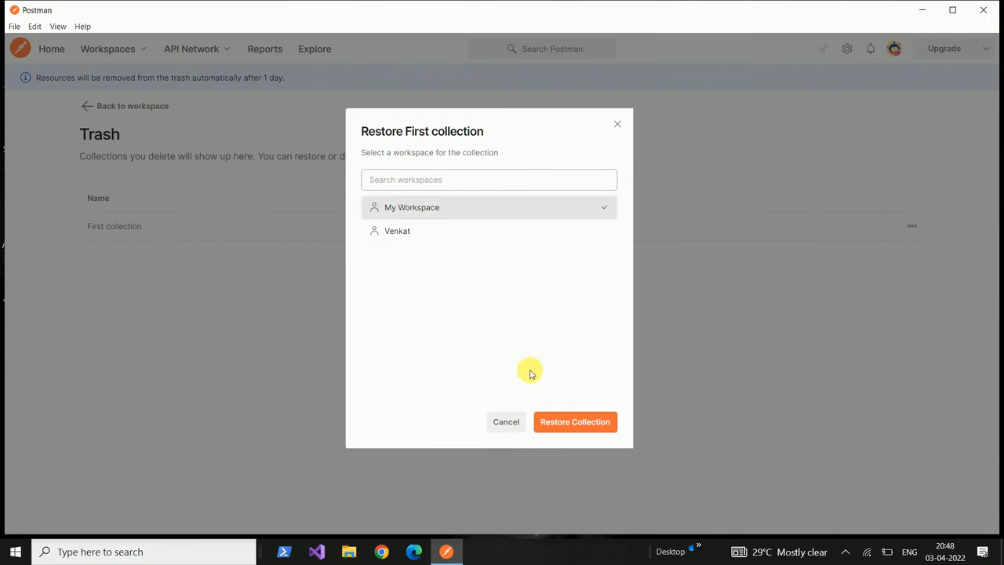
pyautogui.click(560, 424)
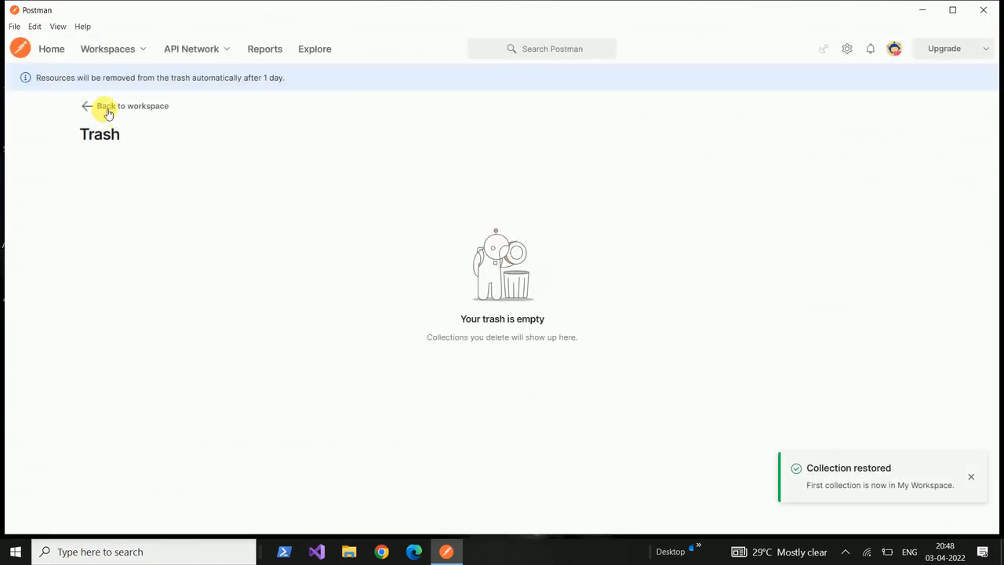
pyautogui.click(105, 108)
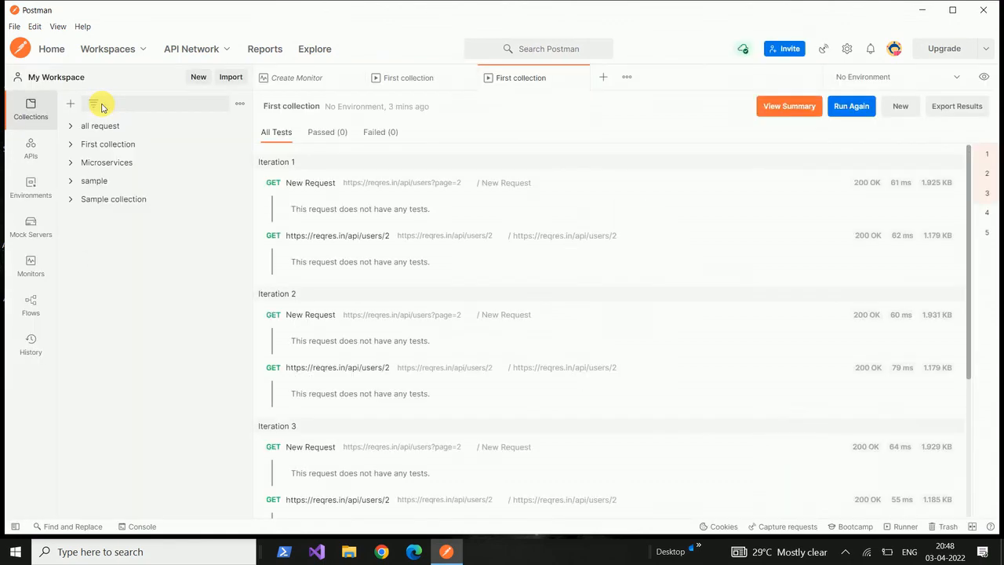